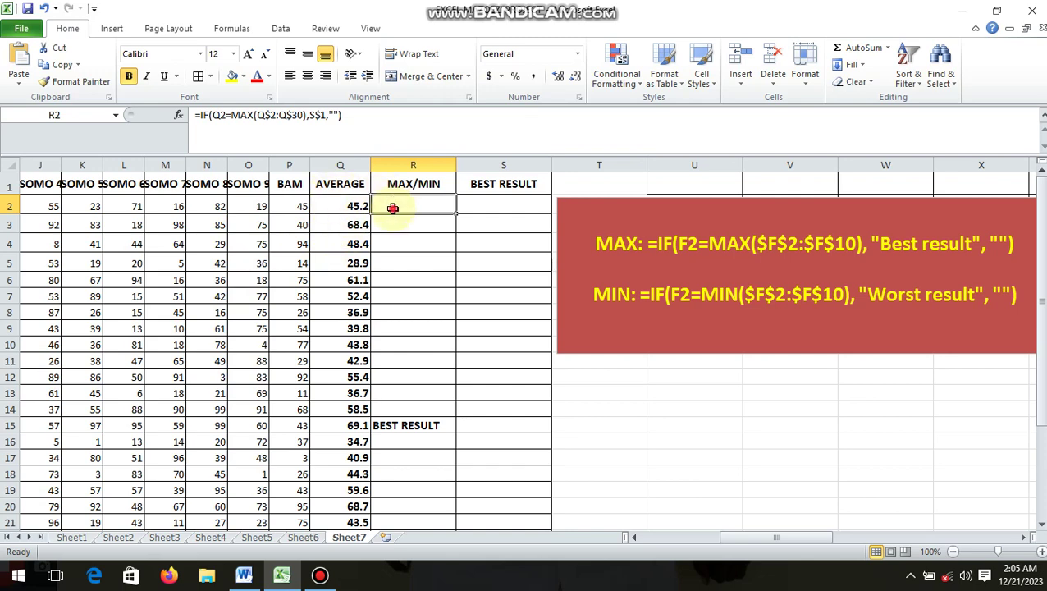
- Clear the existing results from the MAX/MIN column, from R2 downwards
{"action": "left_click_drag", "start_coordinate": [393, 207], "coordinate": [395, 504]}
{"action": "scroll", "coordinate": [394, 504], "scroll_direction": "up", "scroll_amount": 3}
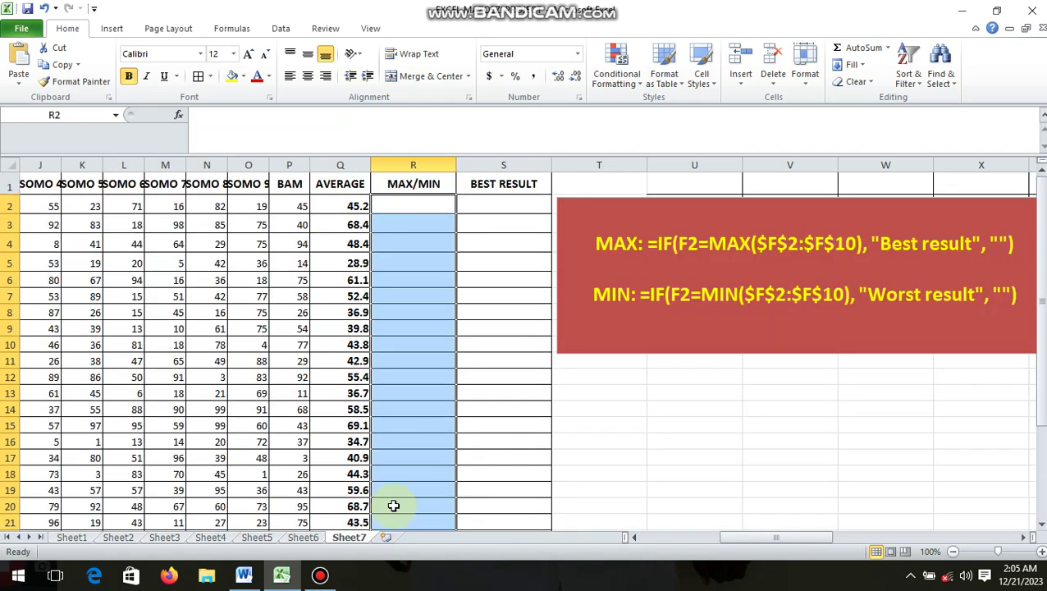
- Begin an IF formula in R2 with the logical test Q2=MAX(Q2:Q30) on the AVERAGE column
{"action": "left_click", "coordinate": [401, 207]}
{"action": "type", "text": "="}
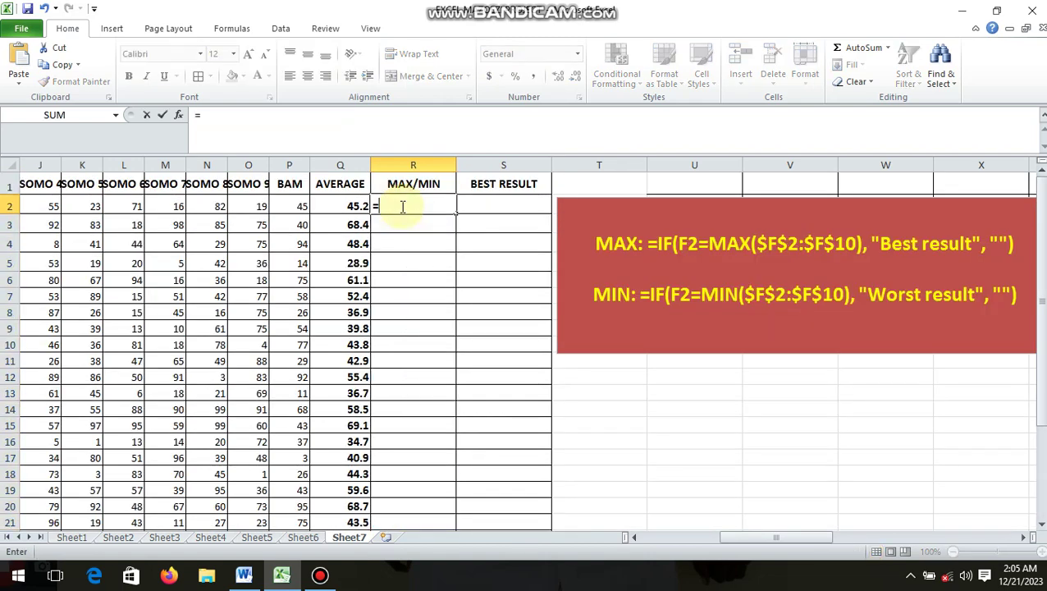
{"action": "type", "text": "IF"}
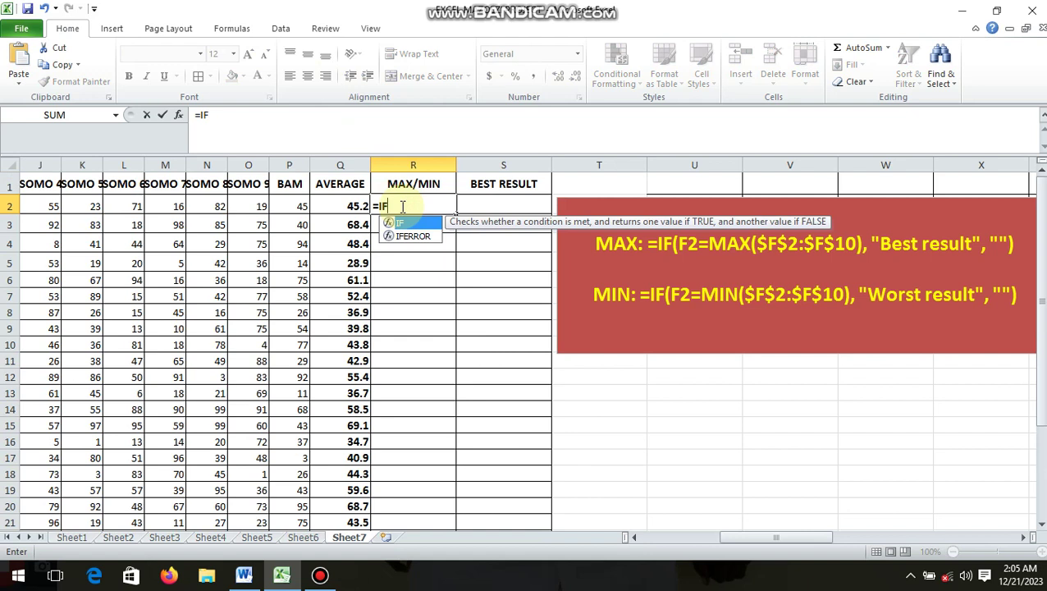
{"action": "type", "text": "("}
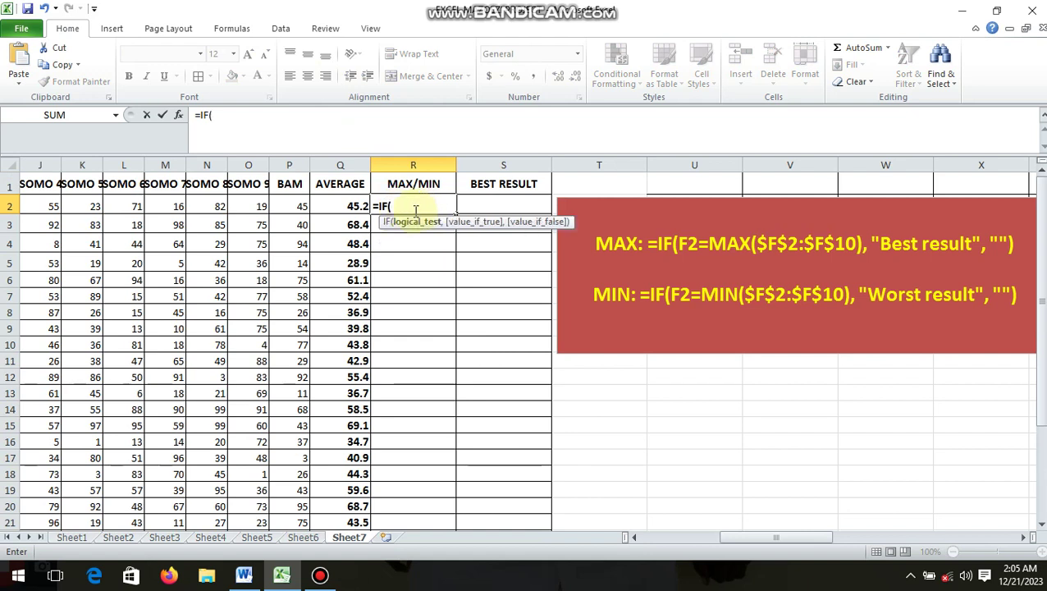
{"action": "left_click", "coordinate": [339, 206]}
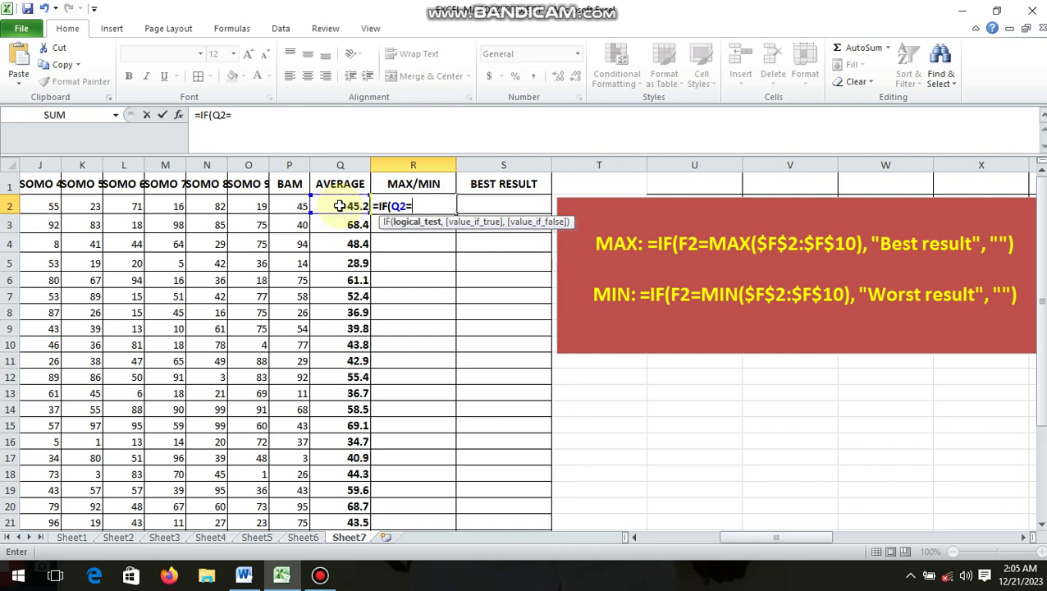
{"action": "type", "text": "=MAX"}
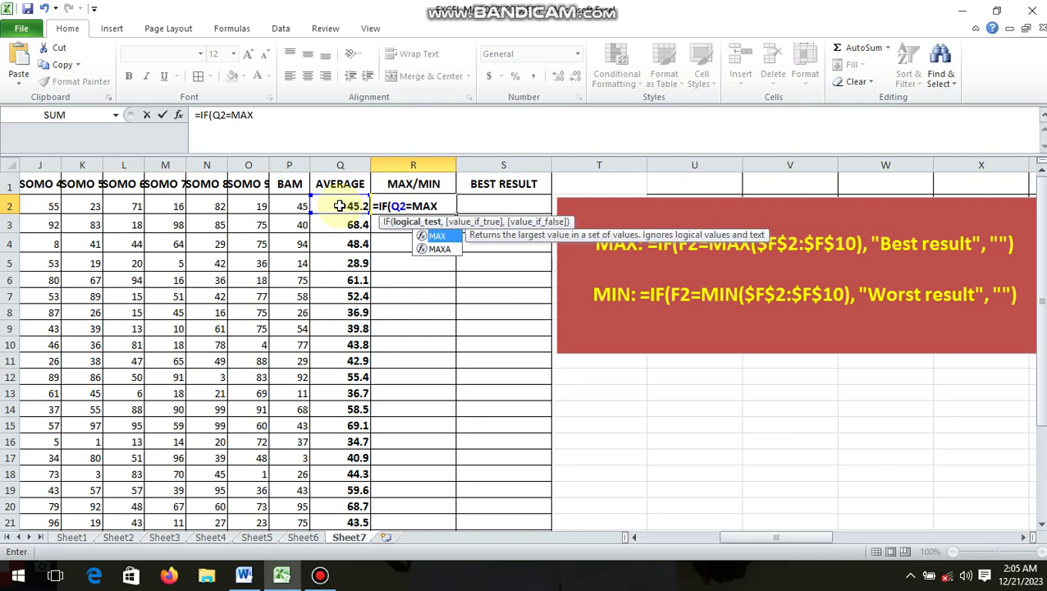
{"action": "type", "text": "("}
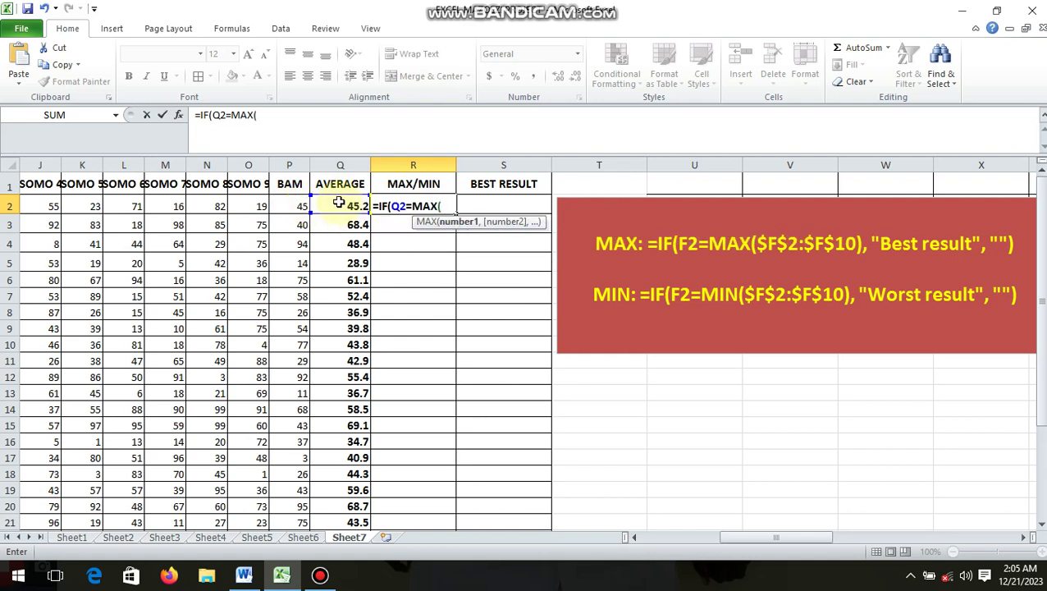
{"action": "left_click_drag", "start_coordinate": [336, 205], "coordinate": [332, 529]}
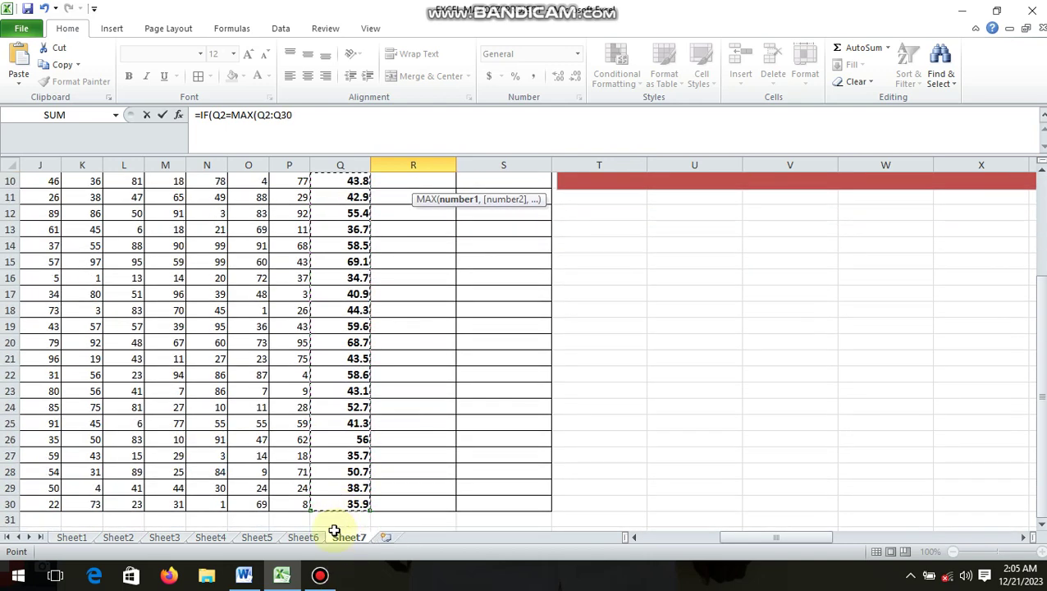
{"action": "type", "text": ")"}
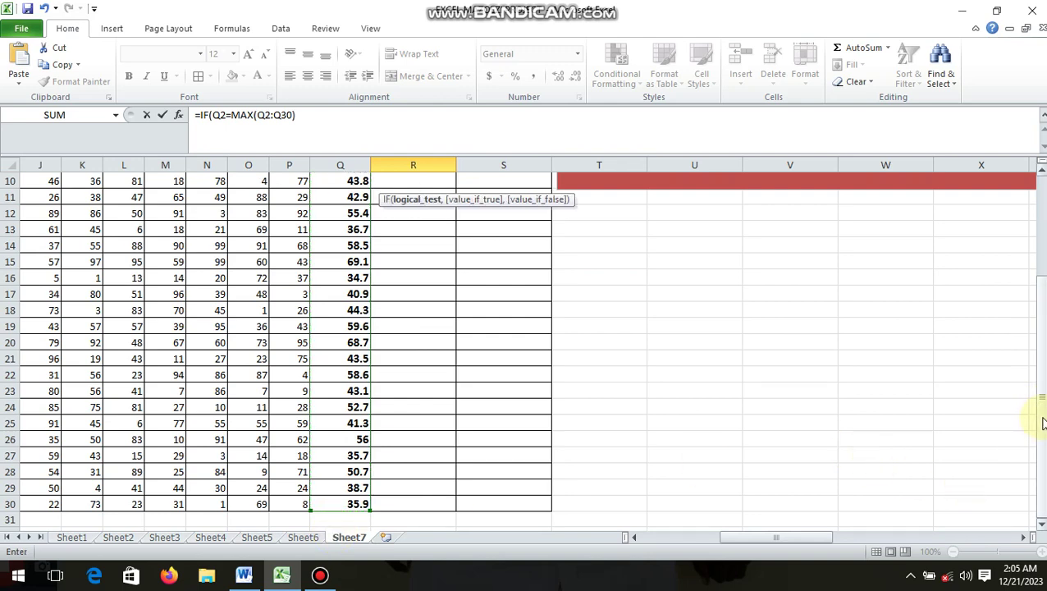
{"action": "left_click_drag", "start_coordinate": [1043, 423], "coordinate": [1042, 412]}
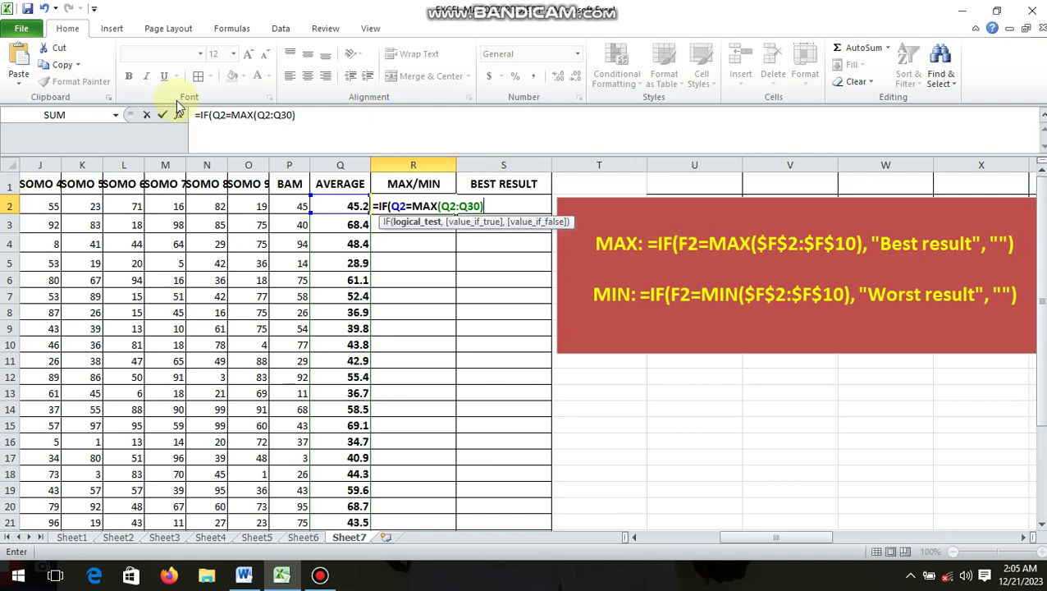
- Add S1 as the value if true and T1 as the value if false in the R2 formula
{"action": "type", "text": ","}
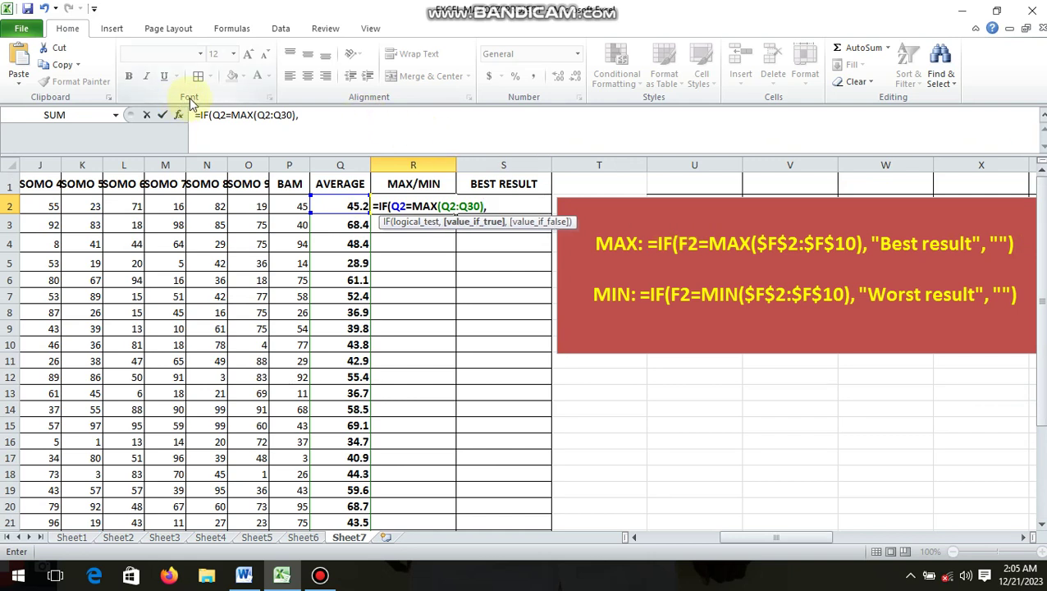
{"action": "left_click", "coordinate": [490, 182]}
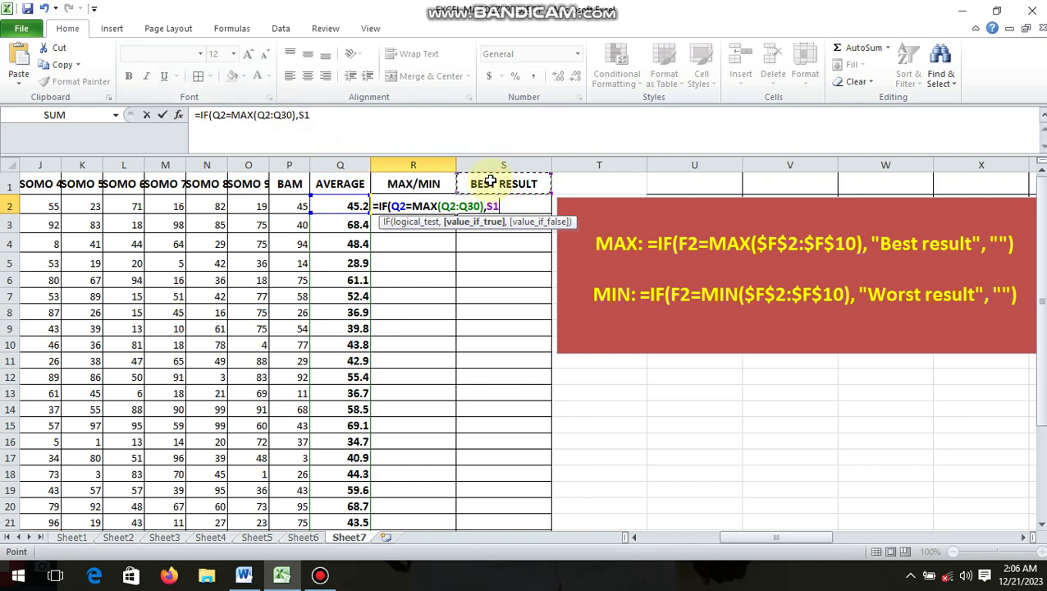
{"action": "type", "text": ","}
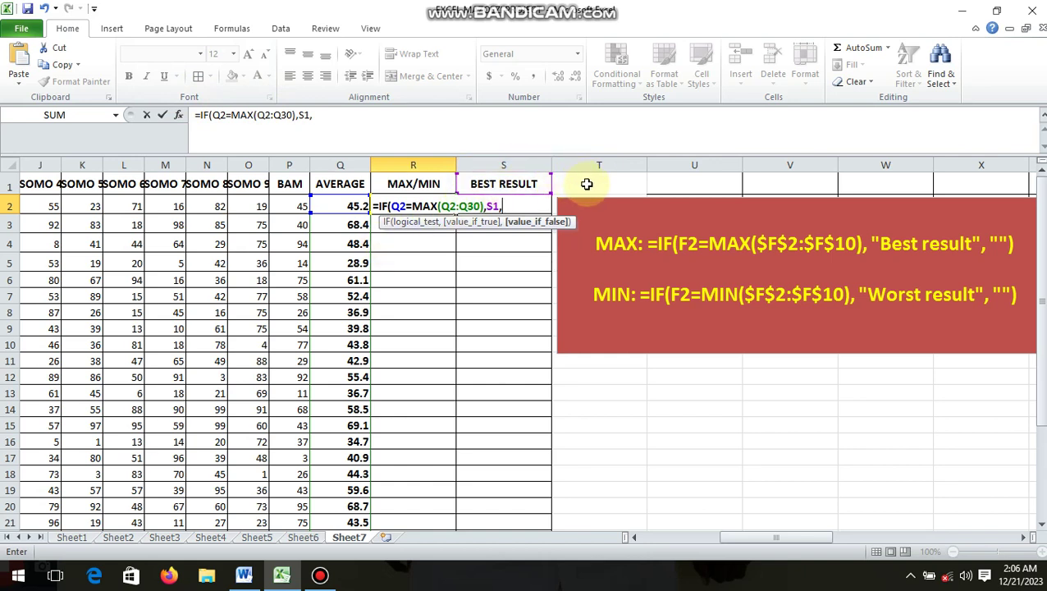
{"action": "left_click", "coordinate": [587, 184]}
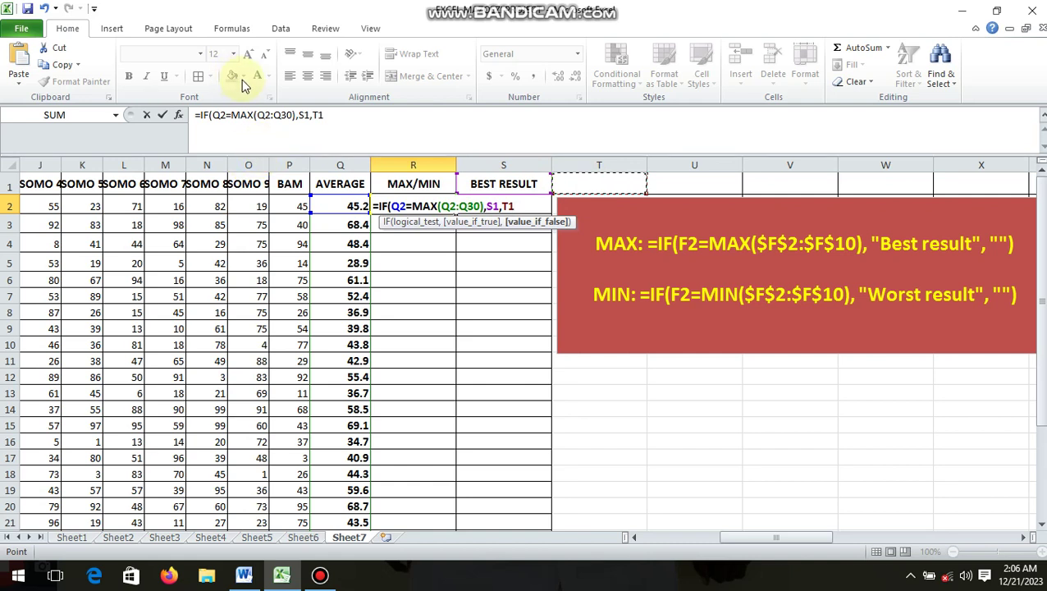
- Lock the row references as Q$2:Q$30, S$1 and T$1, and commit the R2 formula with the proposed closing-bracket correction
{"action": "left_click", "coordinate": [265, 120]}
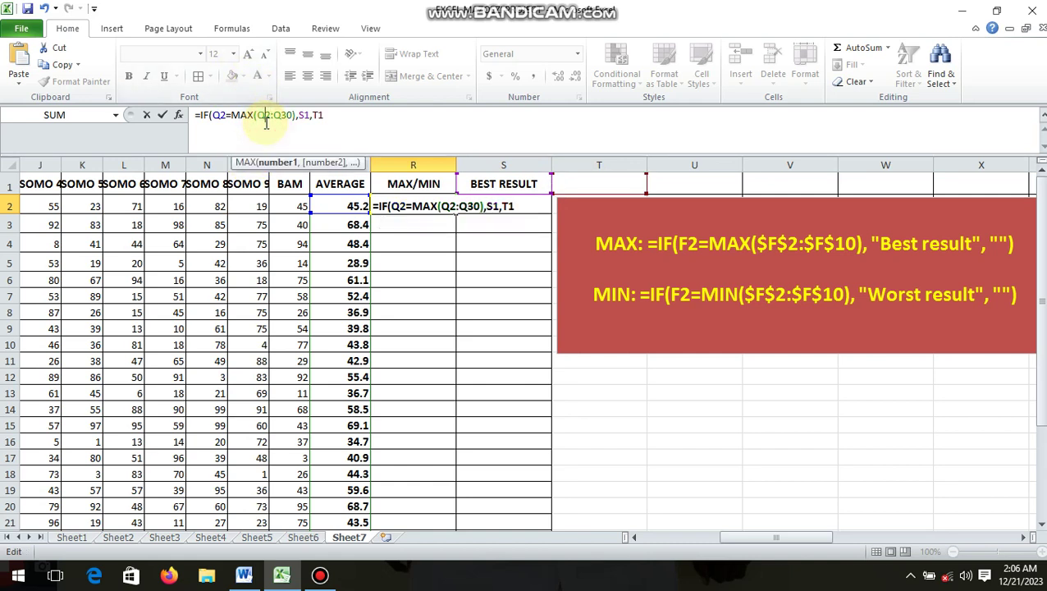
{"action": "type", "text": "$2:Q"}
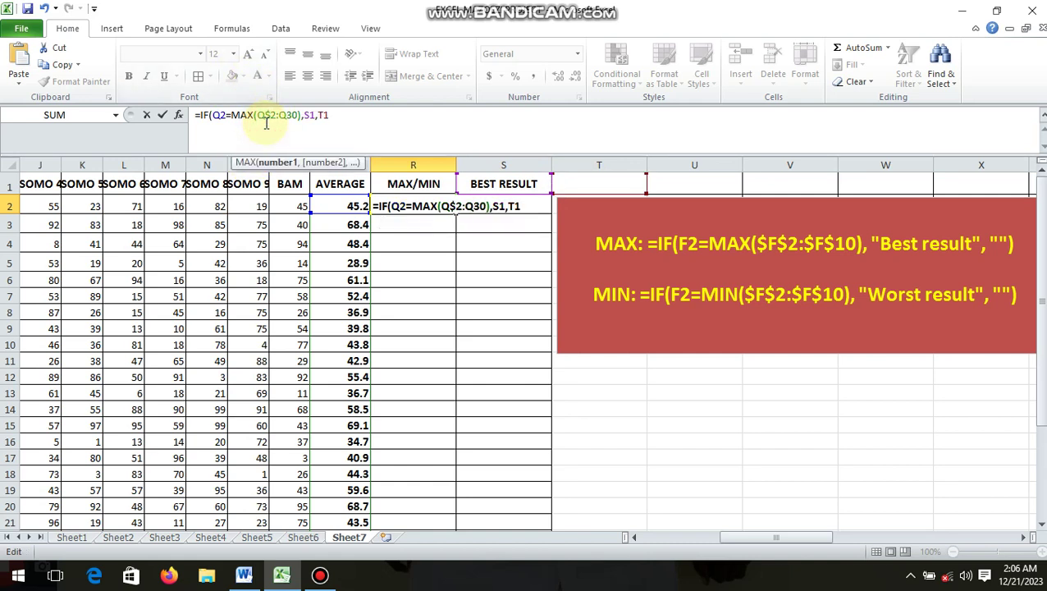
{"action": "type", "text": "$"}
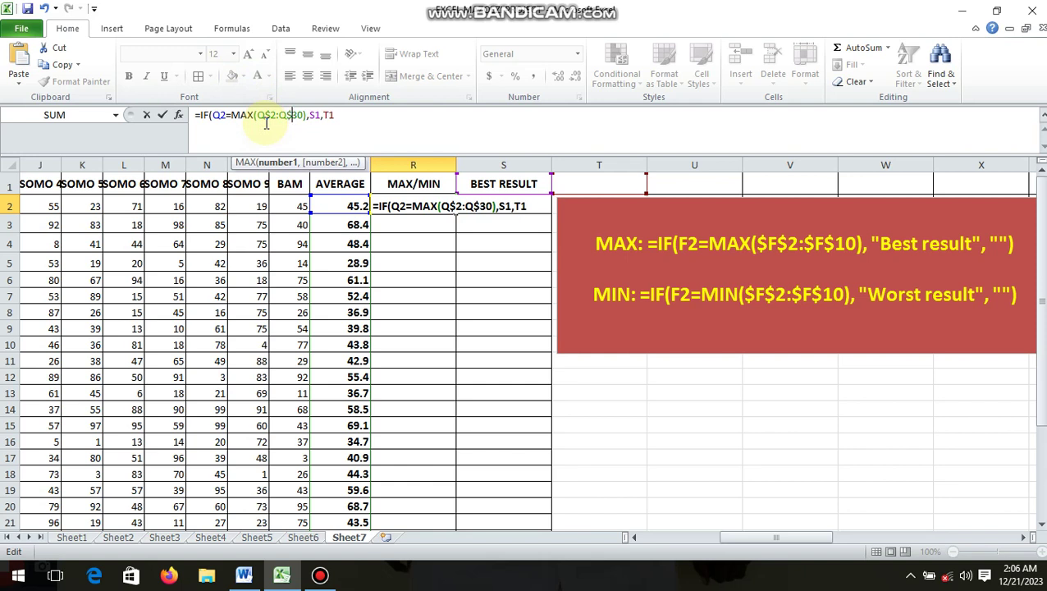
{"action": "key", "text": "Right"}
{"action": "key", "text": "Right"}
{"action": "key", "text": "Right"}
{"action": "key", "text": "Right"}
{"action": "key", "text": "Right"}
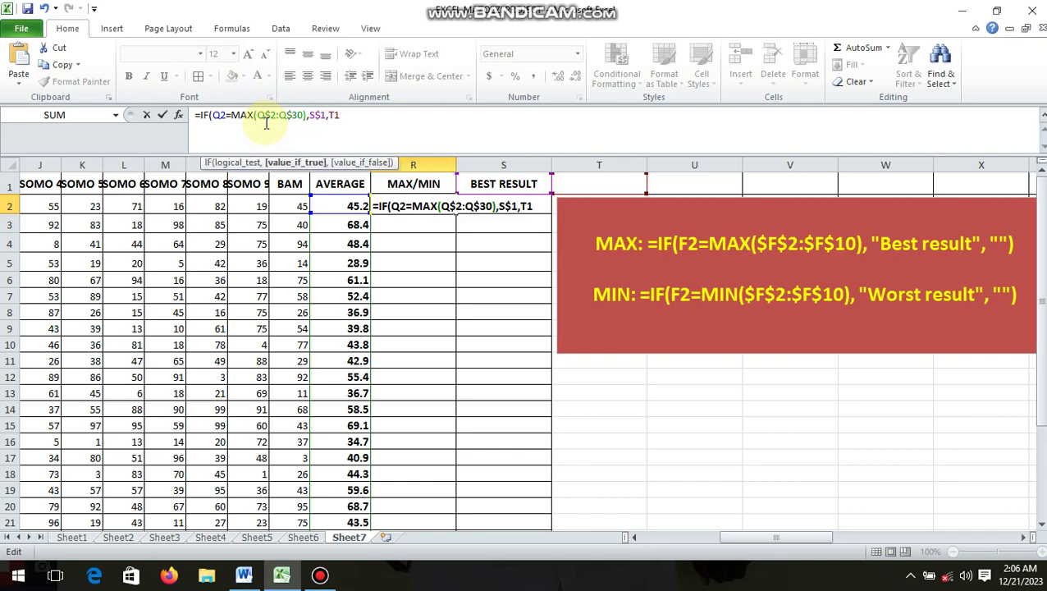
{"action": "key", "text": "Right"}
{"action": "key", "text": "Right"}
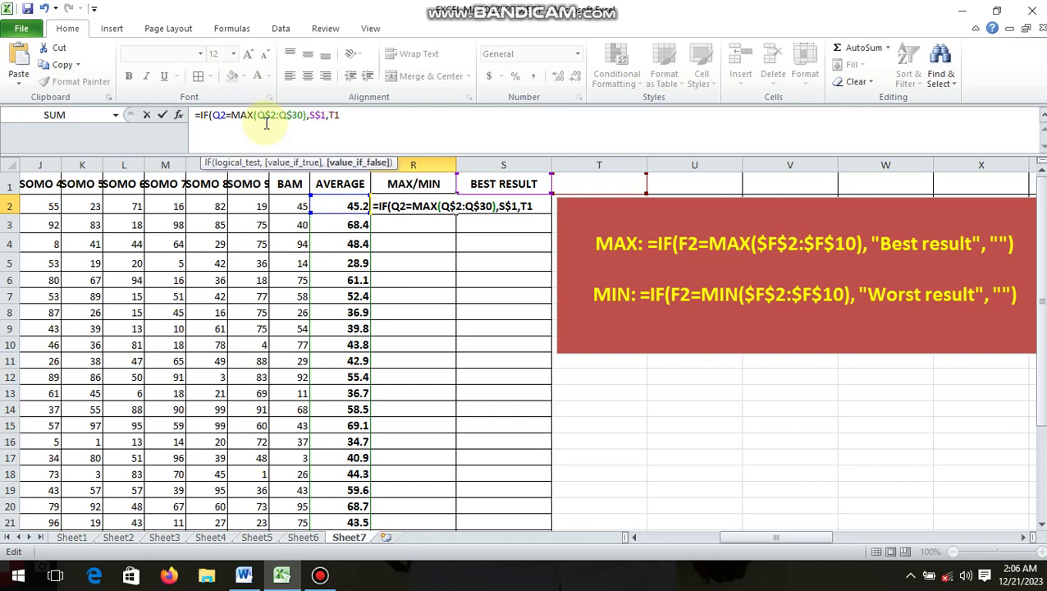
{"action": "type", "text": "$"}
{"action": "key", "text": "Return"}
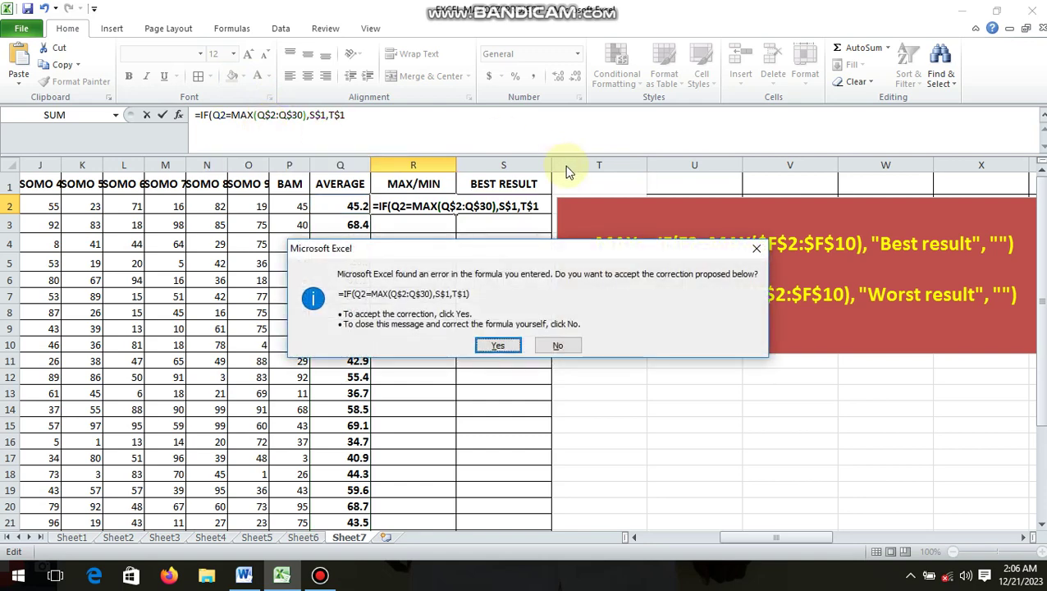
{"action": "key", "text": "Return"}
- Fill the R2 formula down the MAX/MIN column to R30
{"action": "left_click", "coordinate": [427, 201]}
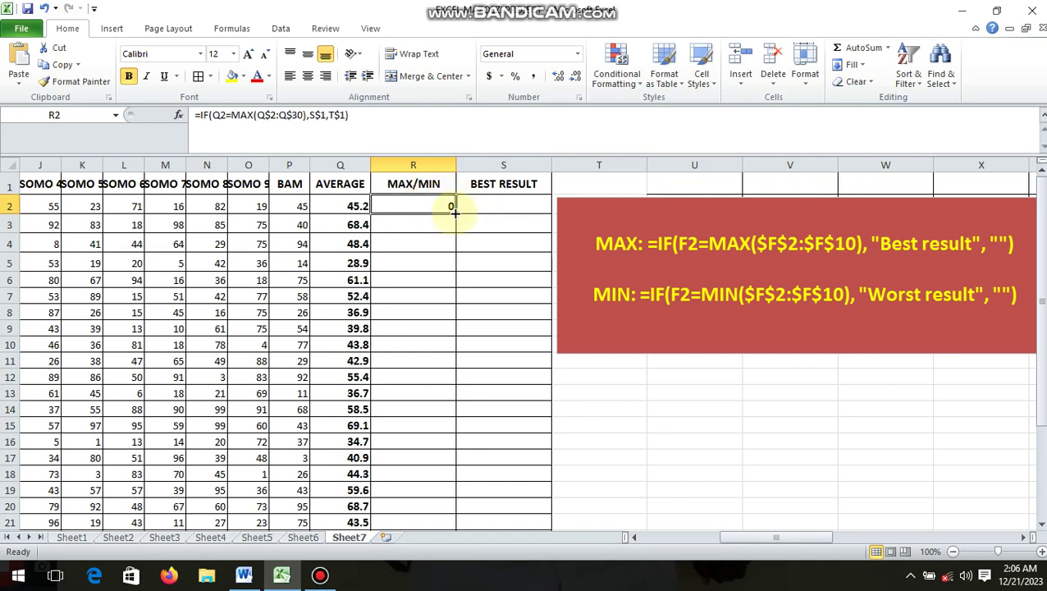
{"action": "left_click_drag", "start_coordinate": [454, 212], "coordinate": [406, 511]}
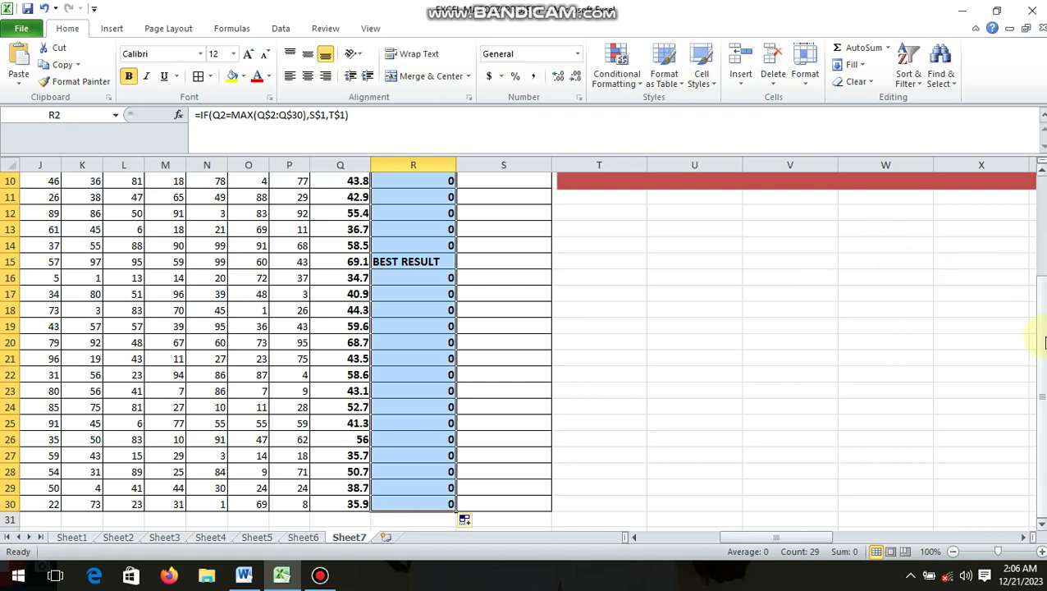
{"action": "left_click_drag", "start_coordinate": [1044, 343], "coordinate": [903, 329]}
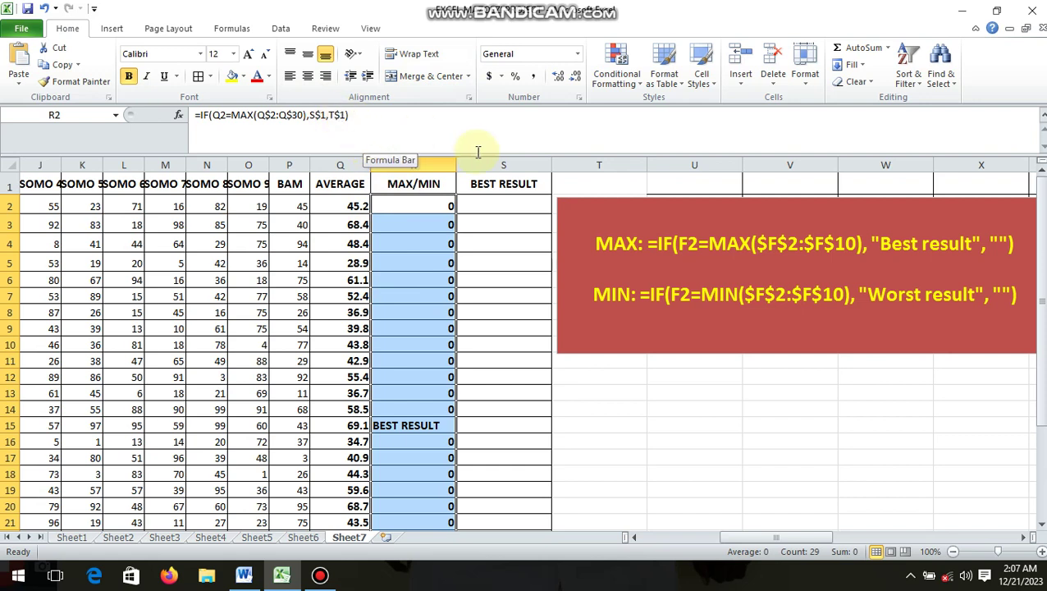
- Enter the heading WORST RESULT in cell T1
{"action": "left_click", "coordinate": [611, 185]}
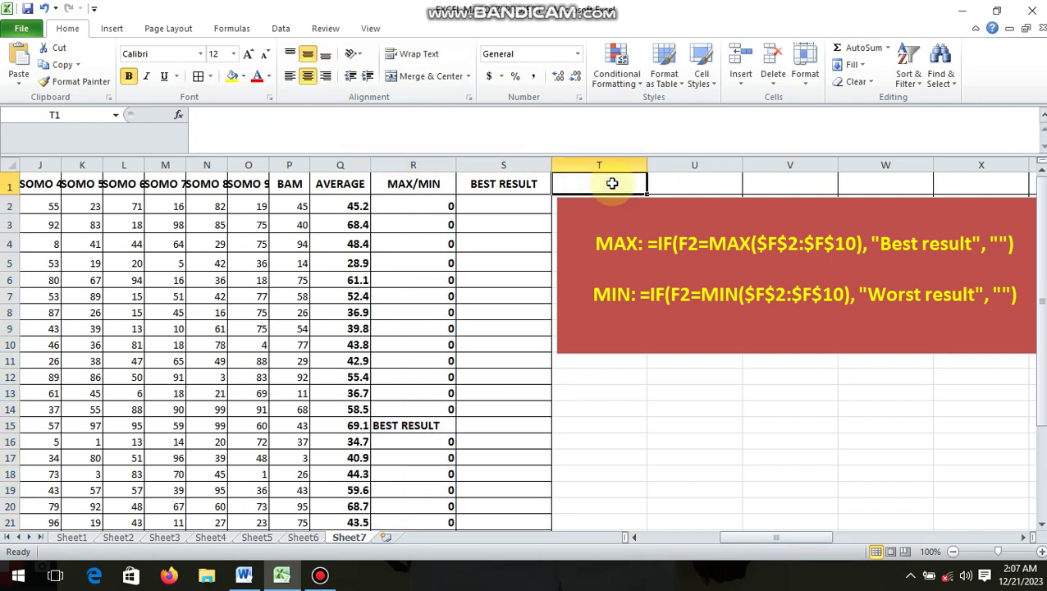
{"action": "type", "text": "WO"}
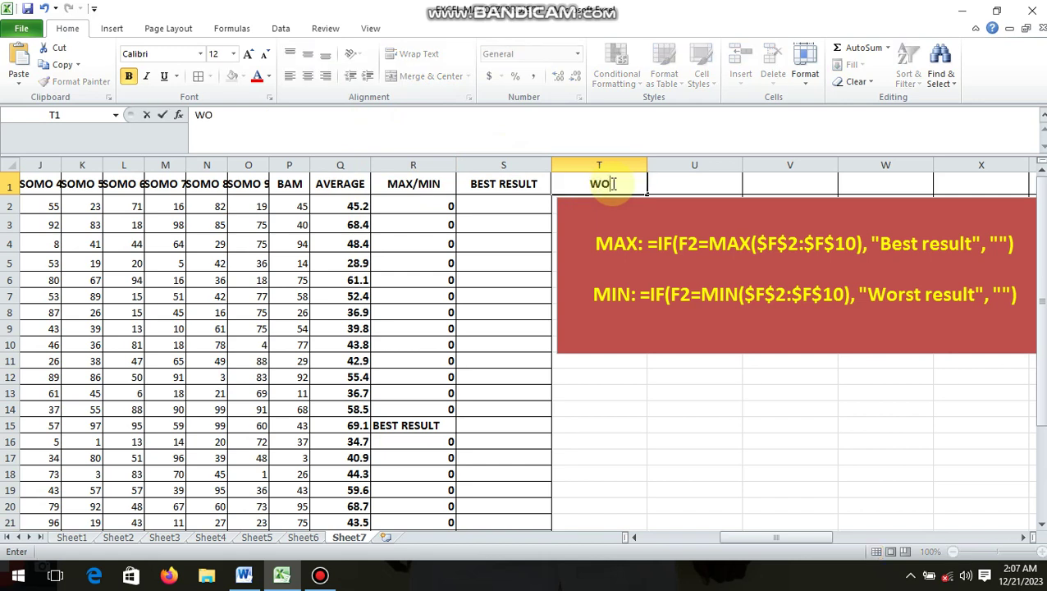
{"action": "type", "text": "RST RESULT"}
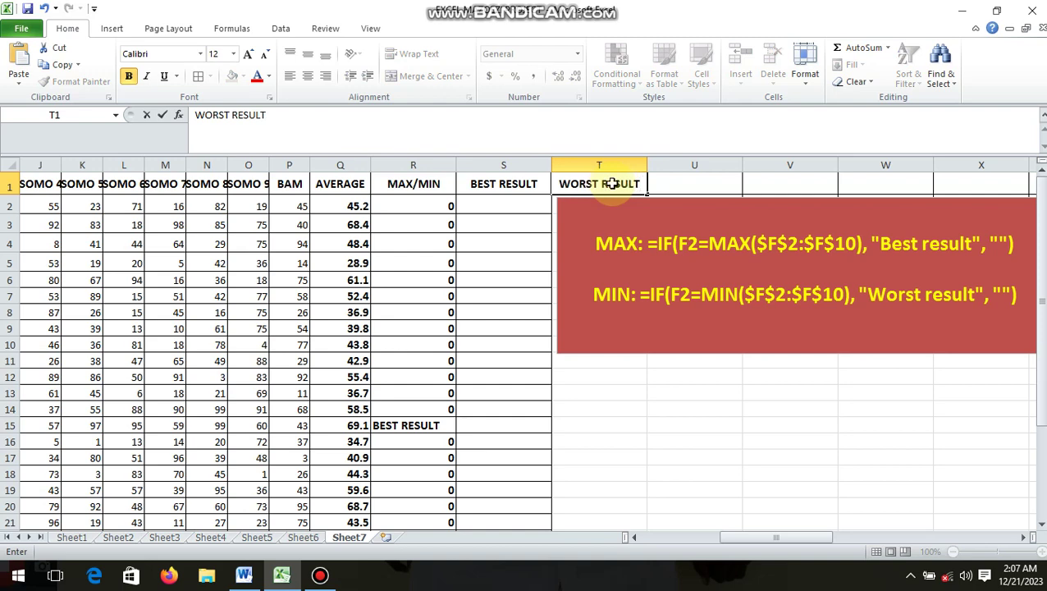
{"action": "key", "text": "Return"}
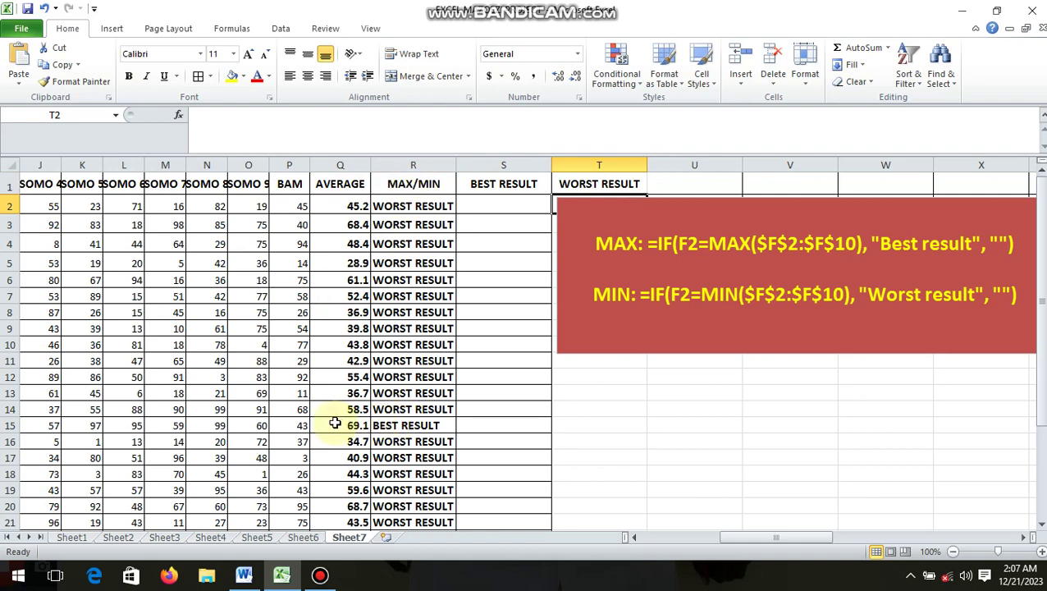
- Check the row 15 result, and clear the filled formulas from the MAX/MIN column starting at R2
{"action": "left_click", "coordinate": [6, 425]}
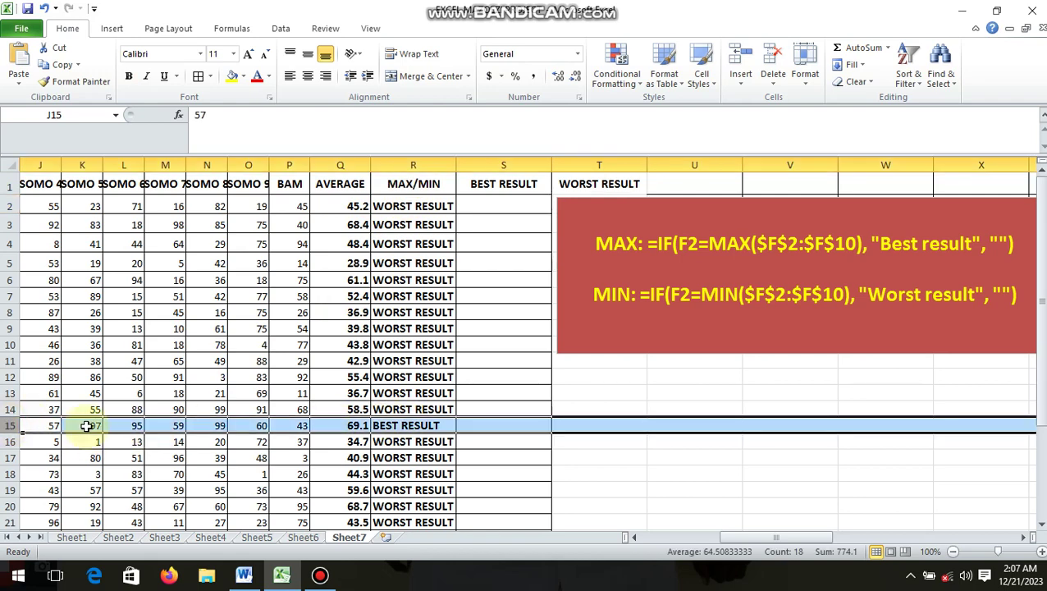
{"action": "left_click", "coordinate": [405, 425]}
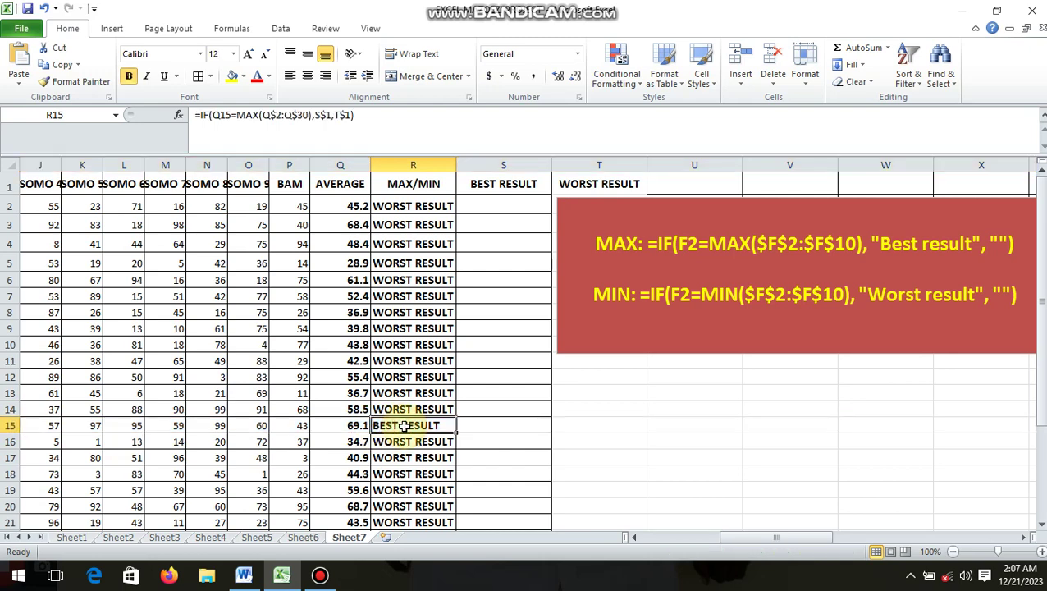
{"action": "left_click", "coordinate": [405, 206]}
{"action": "left_click_drag", "start_coordinate": [405, 206], "coordinate": [373, 504]}
{"action": "key", "text": "Delete"}
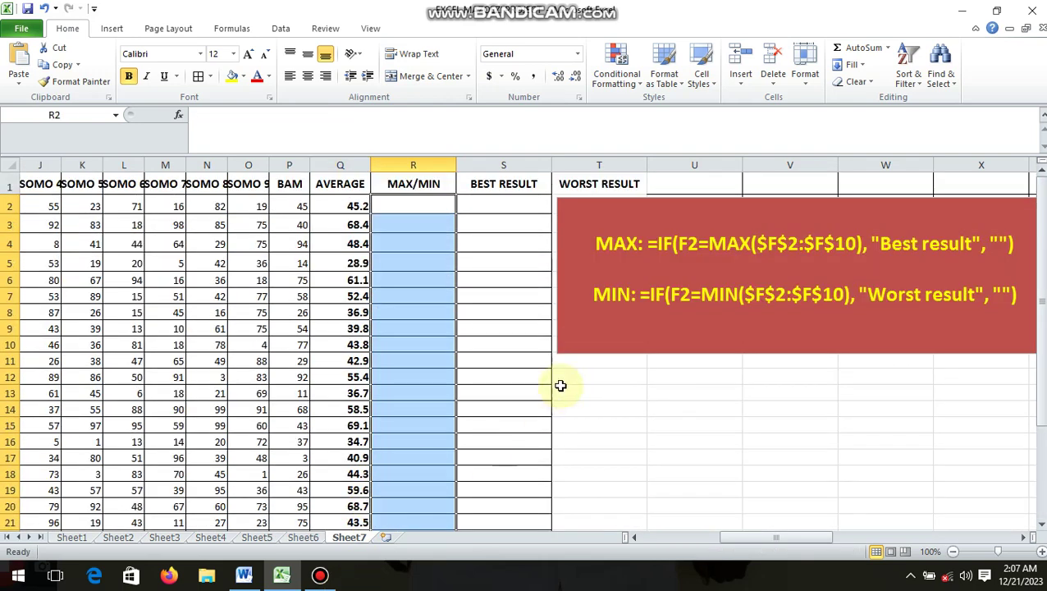
- Start an IF formula in R2 that tests whether Q2 equals MIN(Q2:Q30)
{"action": "left_click", "coordinate": [416, 207]}
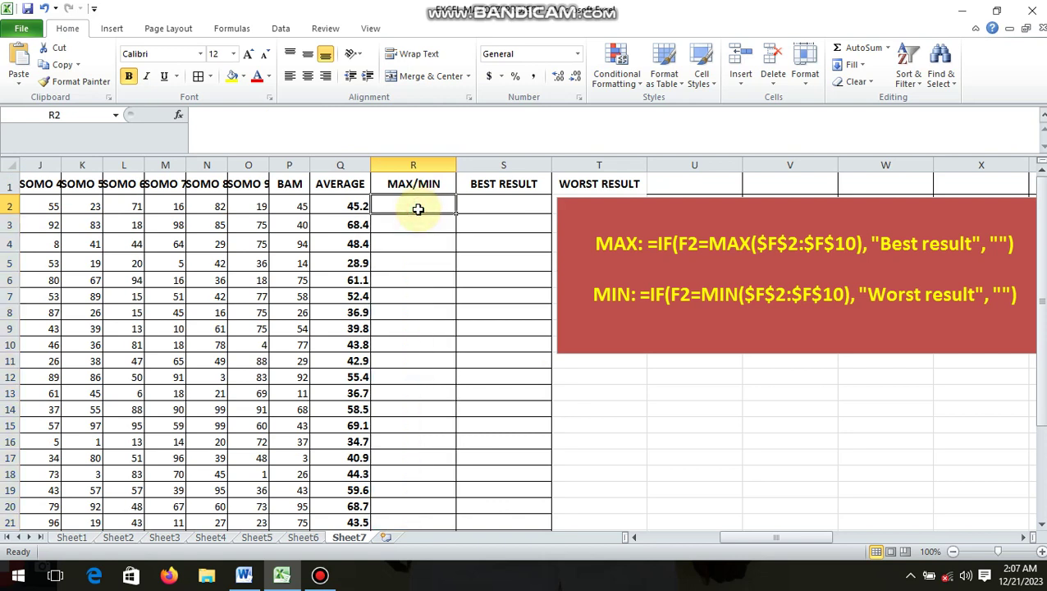
{"action": "type", "text": "="}
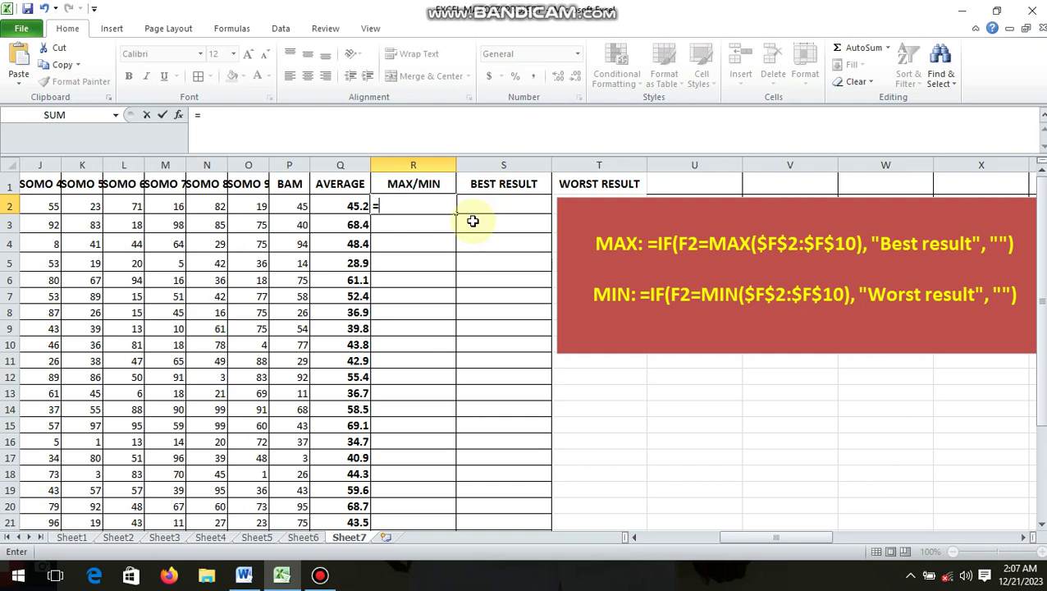
{"action": "type", "text": "IF("}
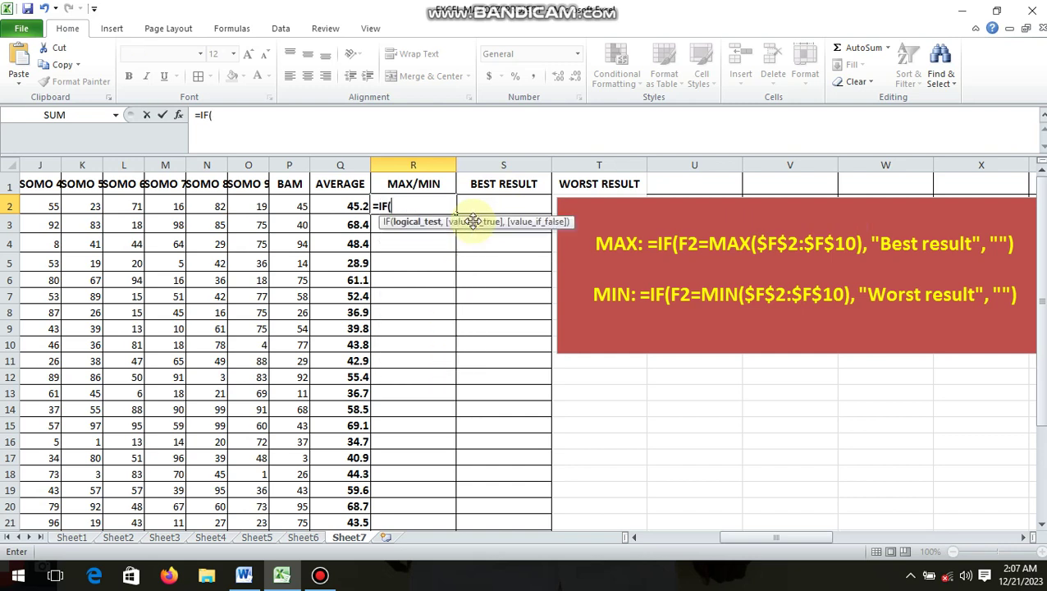
{"action": "left_click", "coordinate": [334, 202]}
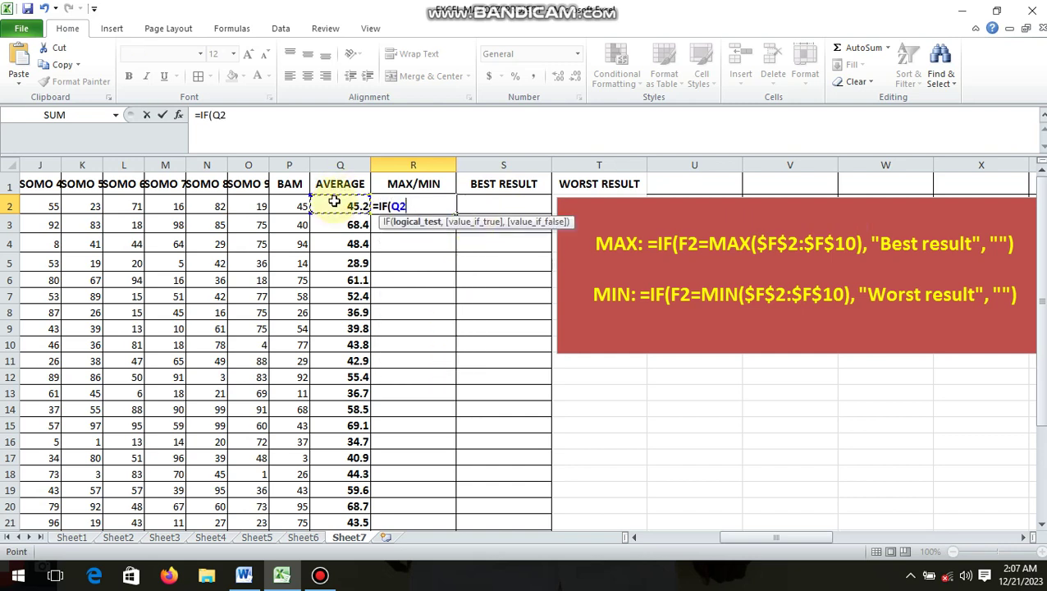
{"action": "type", "text": "=MIN"}
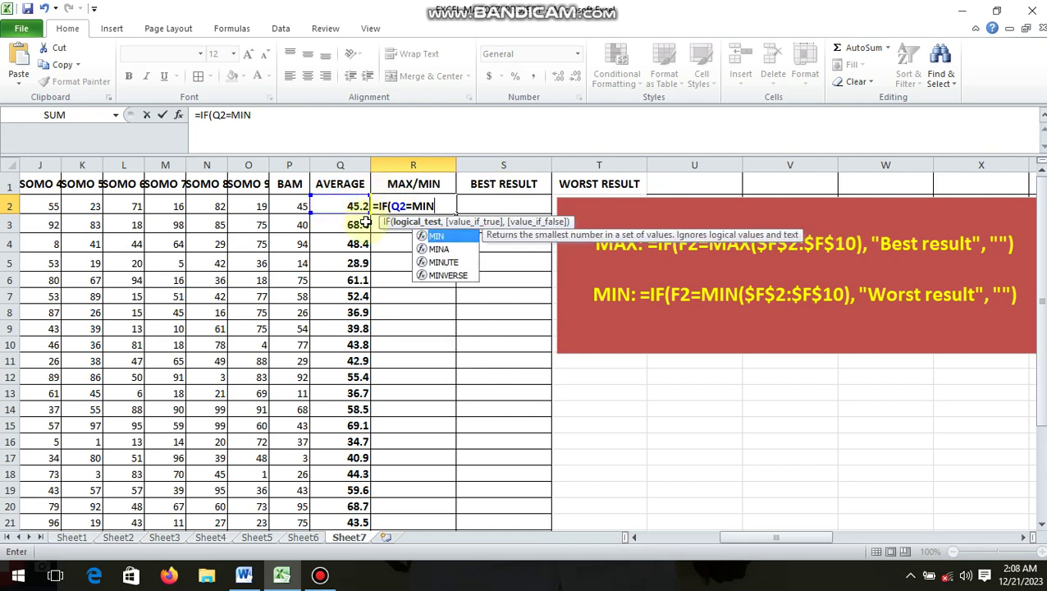
{"action": "type", "text": "("}
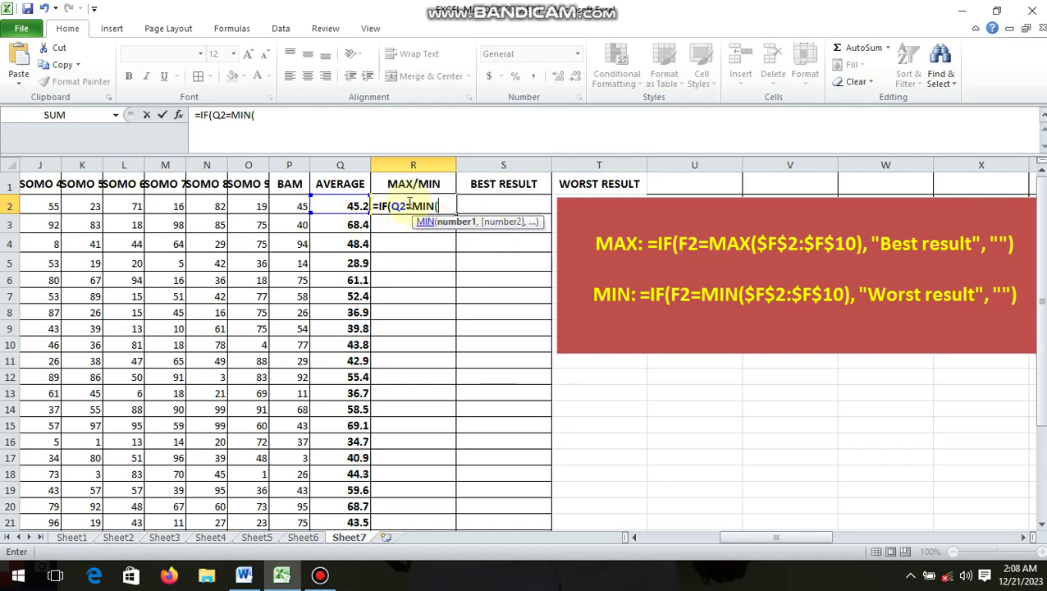
{"action": "left_click_drag", "start_coordinate": [336, 201], "coordinate": [334, 504]}
{"action": "type", "text": ")"}
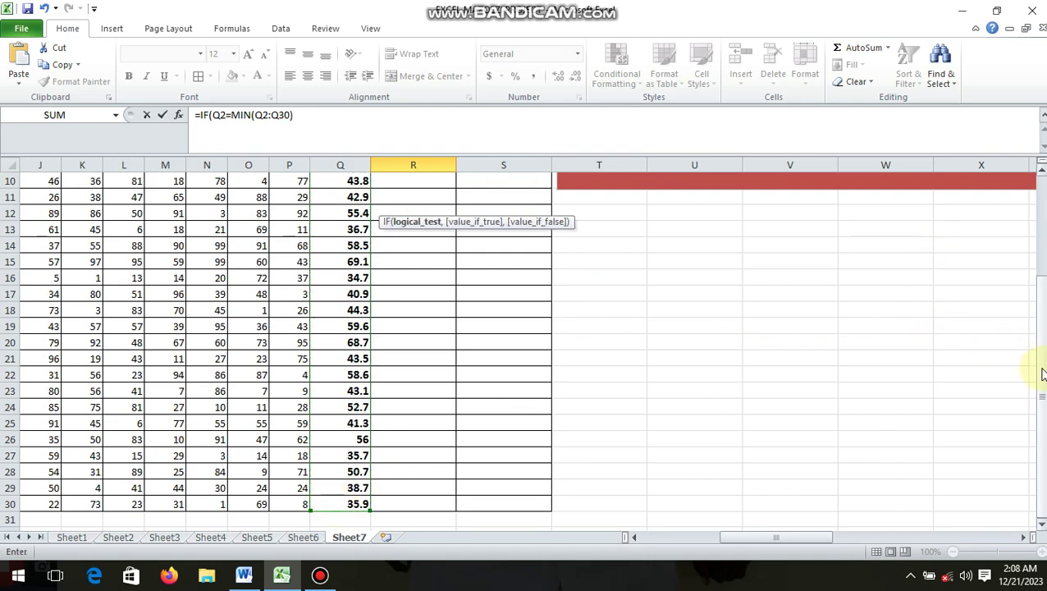
{"action": "left_click_drag", "start_coordinate": [1043, 375], "coordinate": [1039, 172]}
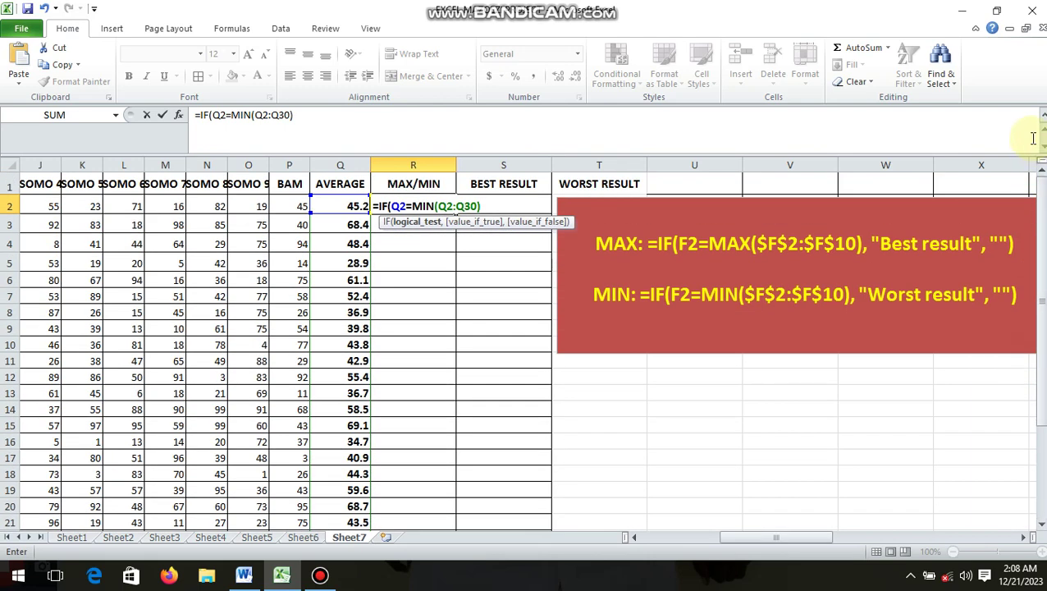
- Add T1 as the value if true and S1 as the value if false in the R2 formula
{"action": "type", "text": ","}
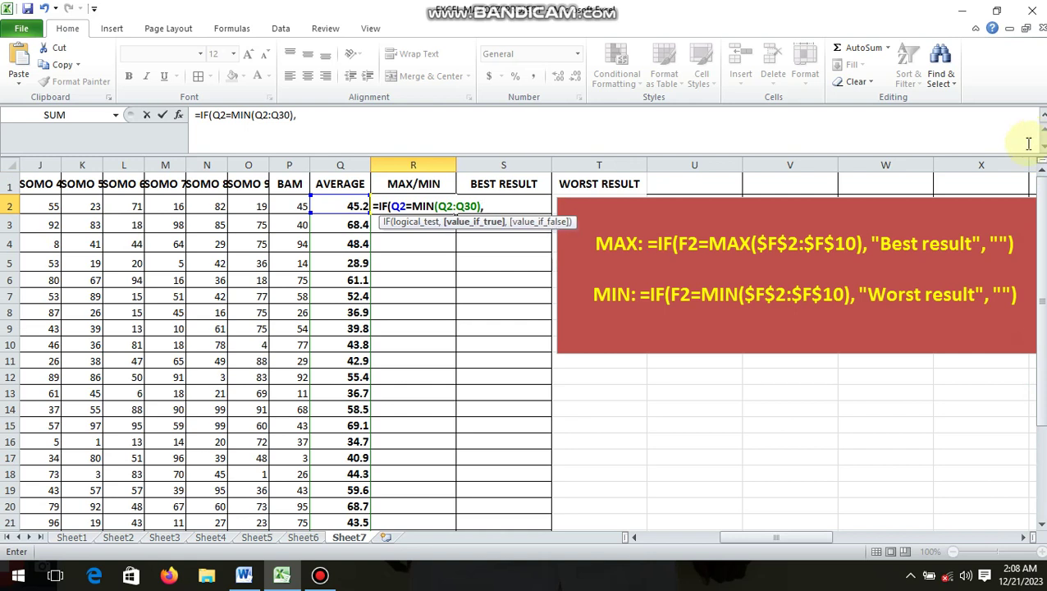
{"action": "left_click", "coordinate": [587, 184]}
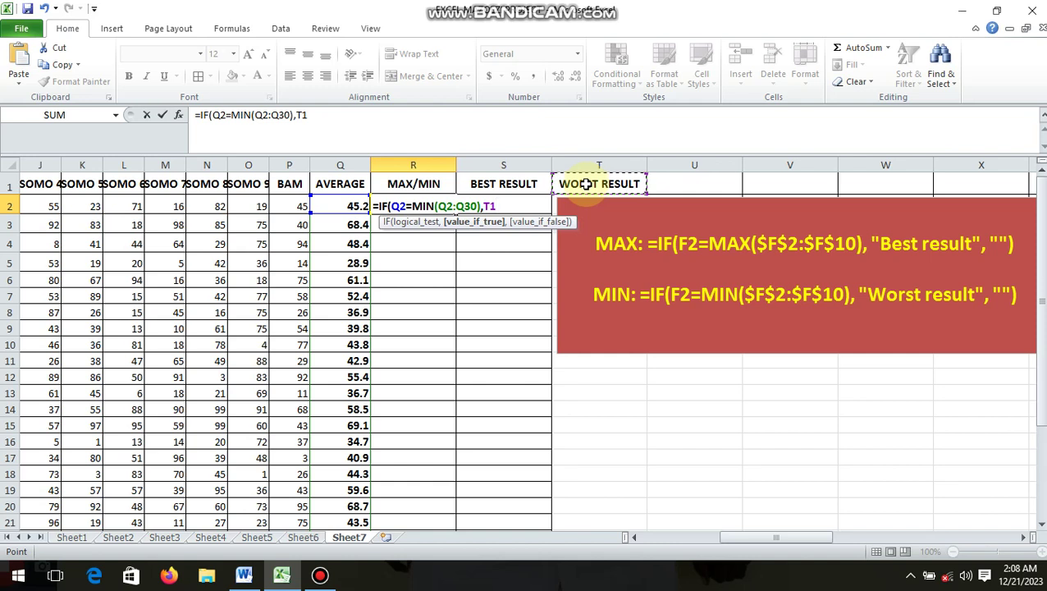
{"action": "type", "text": ","}
{"action": "left_click", "coordinate": [500, 185]}
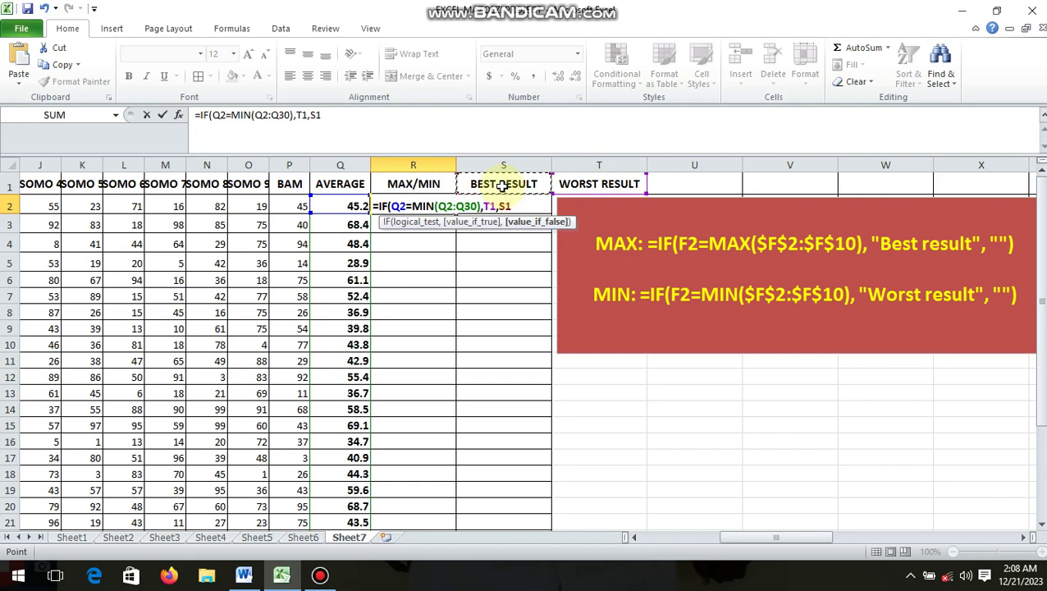
- Lock the row references as Q$2:Q$30, T$1 and S$1, and commit the R2 formula with the proposed closing-bracket correction
{"action": "left_click", "coordinate": [262, 115]}
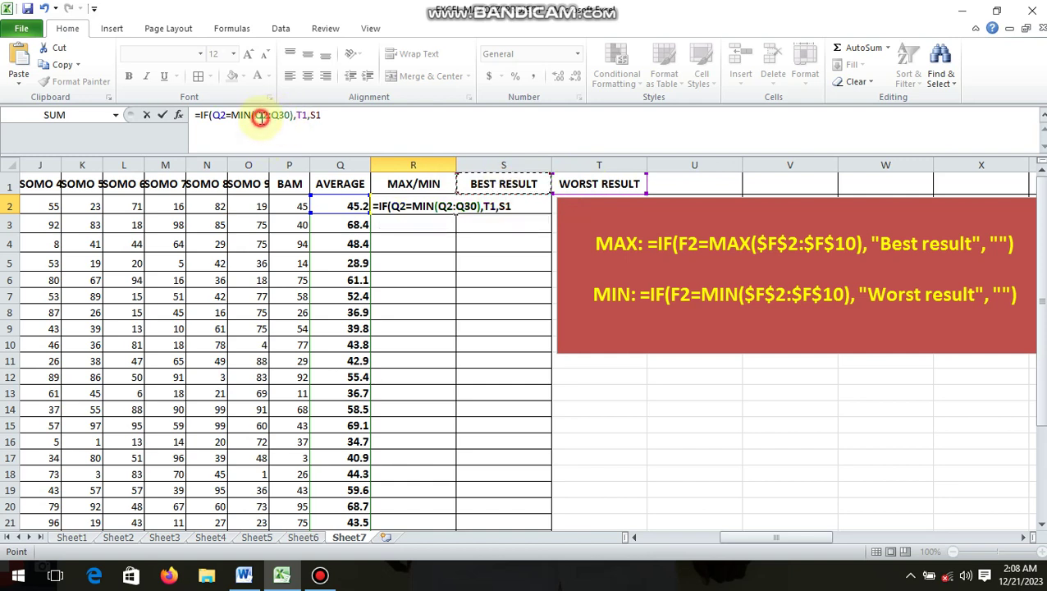
{"action": "type", "text": "$2:Q"}
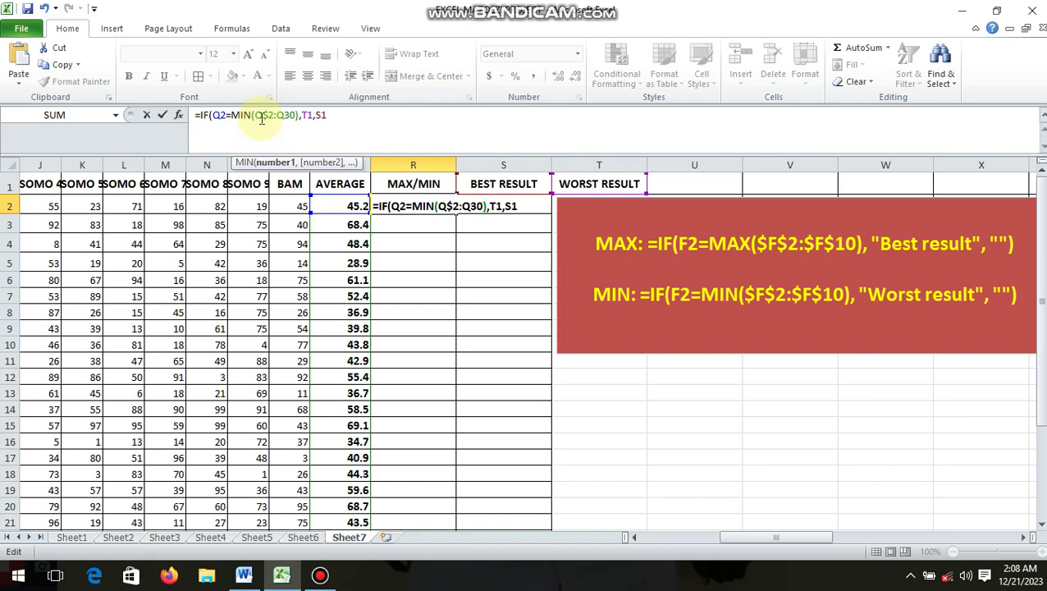
{"action": "type", "text": "$"}
{"action": "key", "text": "Right"}
{"action": "key", "text": "Right"}
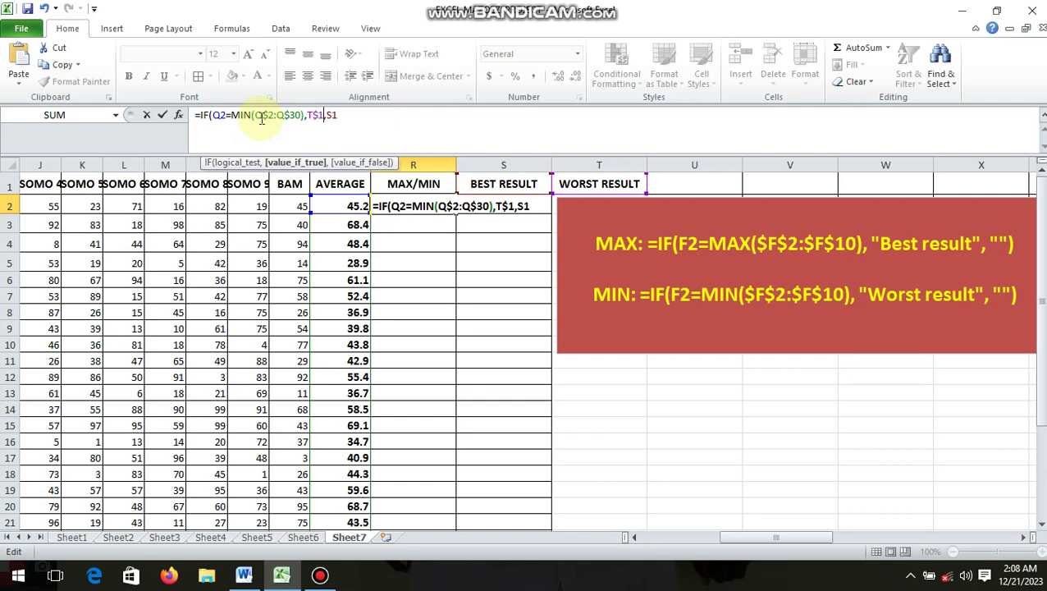
{"action": "key", "text": "Right"}
{"action": "key", "text": "Right"}
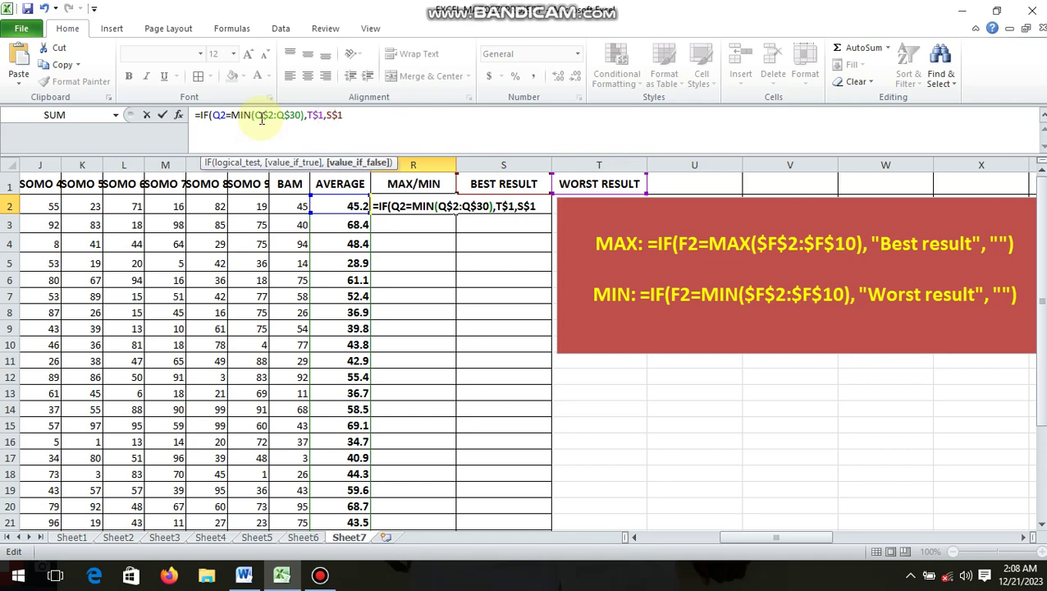
{"action": "key", "text": "Return"}
{"action": "key", "text": "Return"}
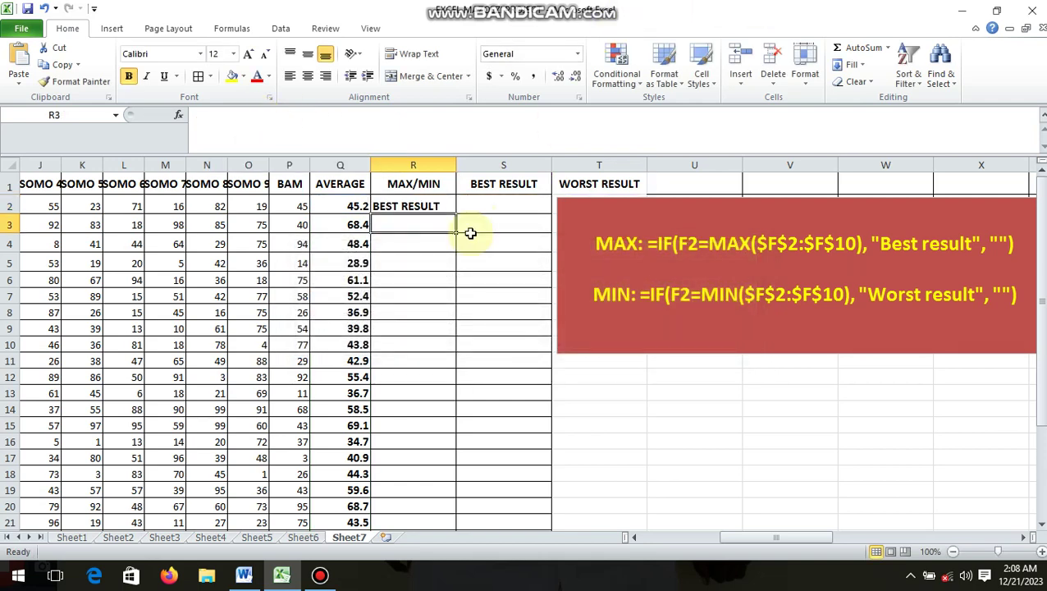
- Fill the R2 formula down the MAX/MIN column to R30, and check the result in row 5
{"action": "left_click", "coordinate": [402, 206]}
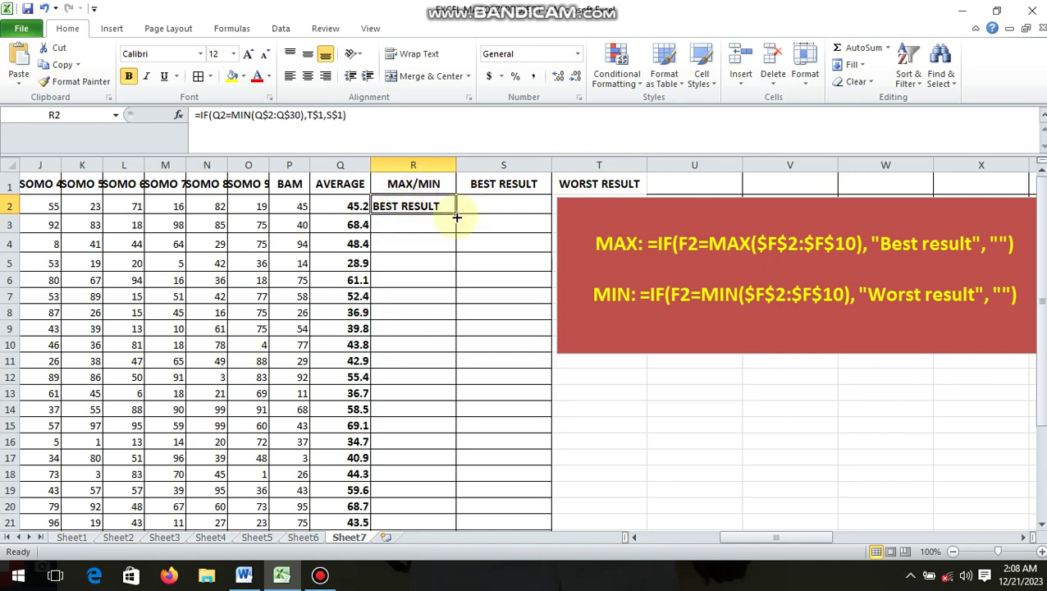
{"action": "left_click_drag", "start_coordinate": [456, 217], "coordinate": [446, 514]}
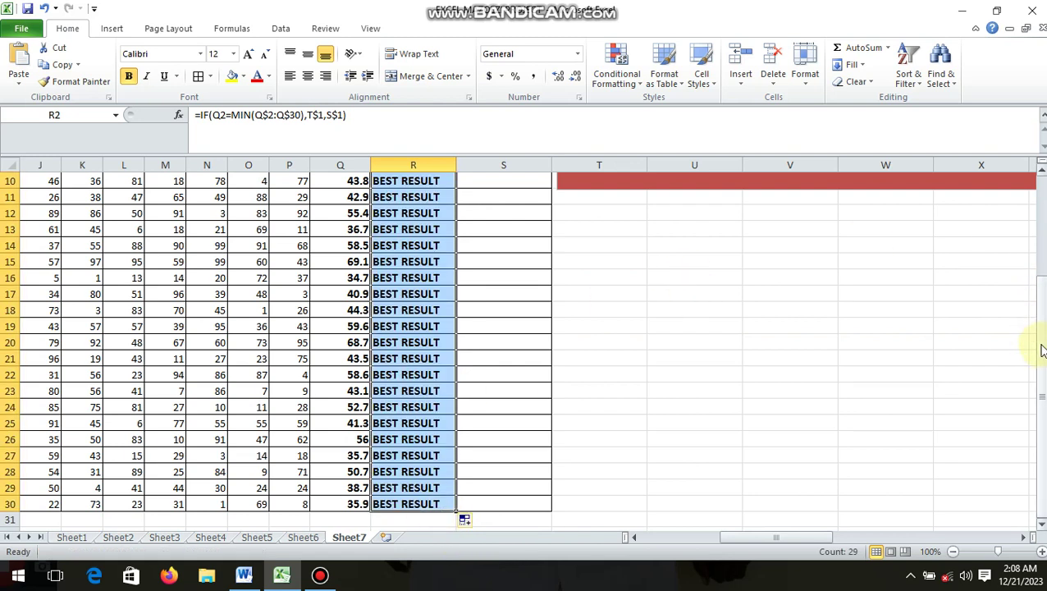
{"action": "left_click_drag", "start_coordinate": [1041, 346], "coordinate": [1031, 255]}
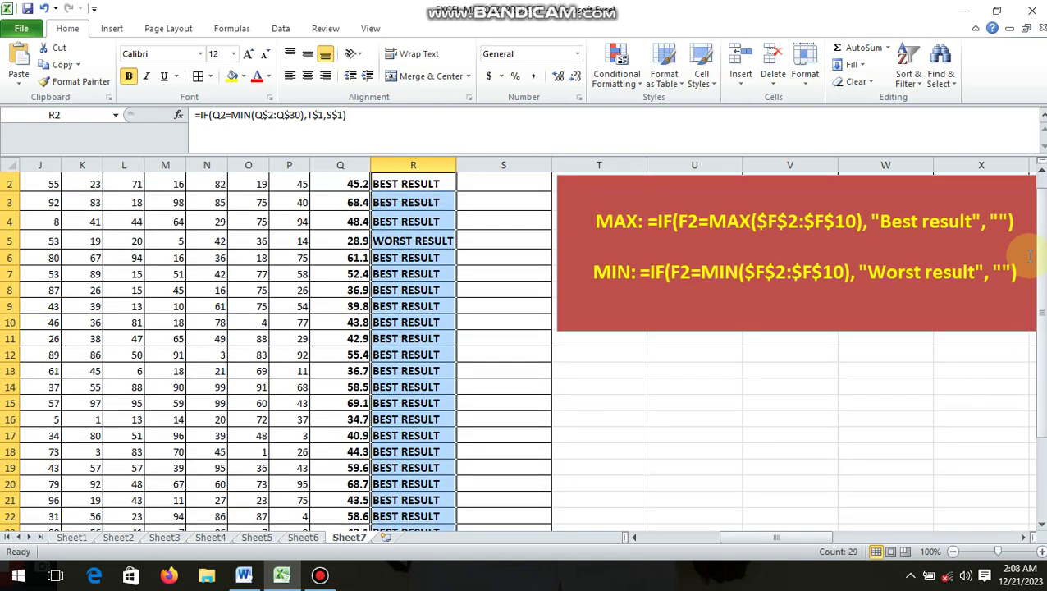
{"action": "left_click", "coordinate": [7, 241]}
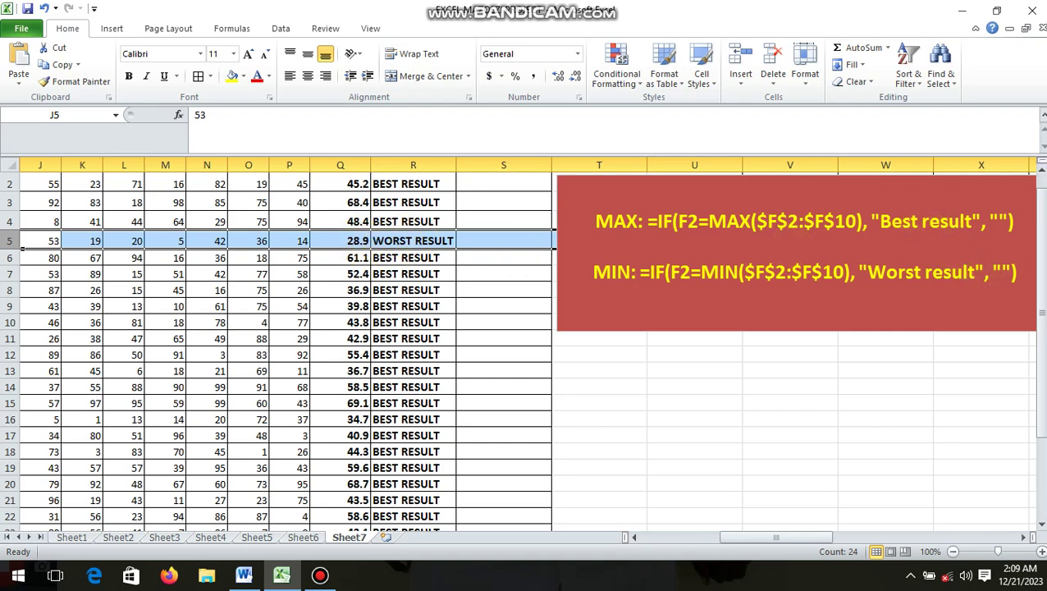
{"action": "left_click_drag", "start_coordinate": [1042, 310], "coordinate": [1041, 289]}
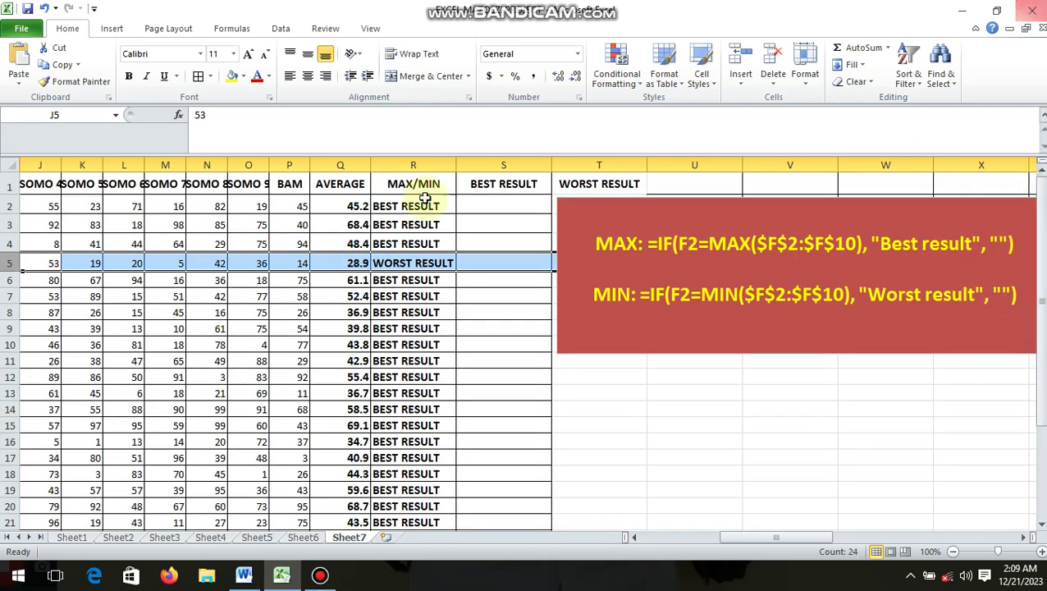
- Change the heading in cell S1 to GOOD
{"action": "left_click", "coordinate": [519, 183]}
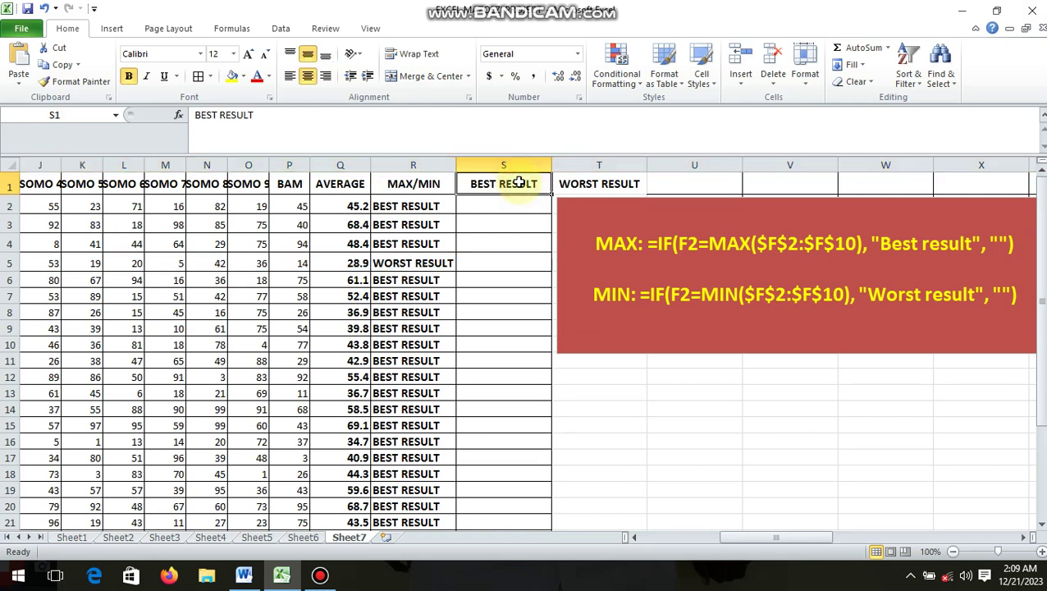
{"action": "type", "text": "GOO"}
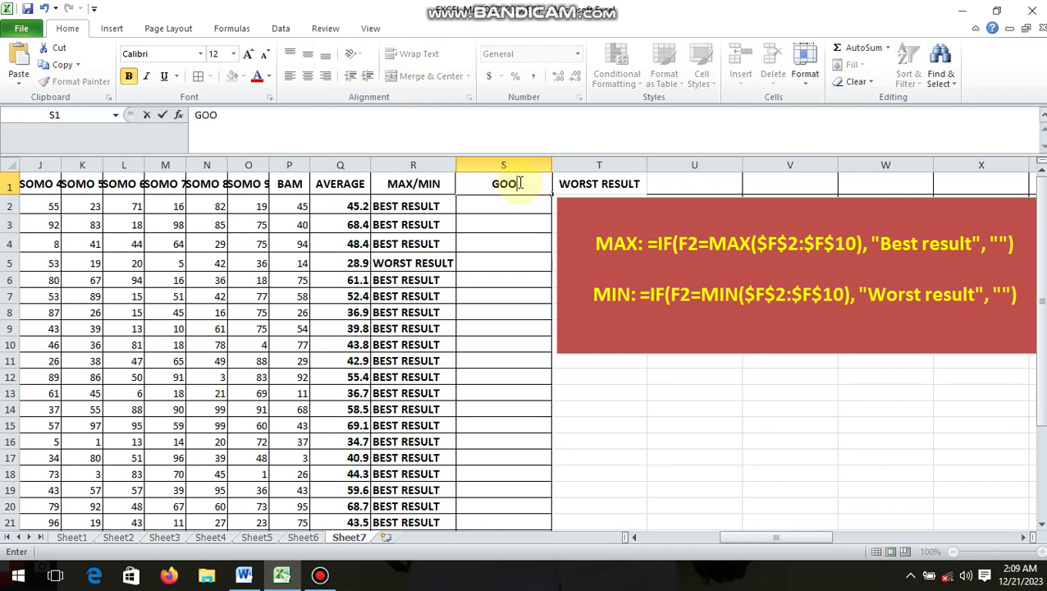
{"action": "type", "text": "D"}
{"action": "key", "text": "Return"}
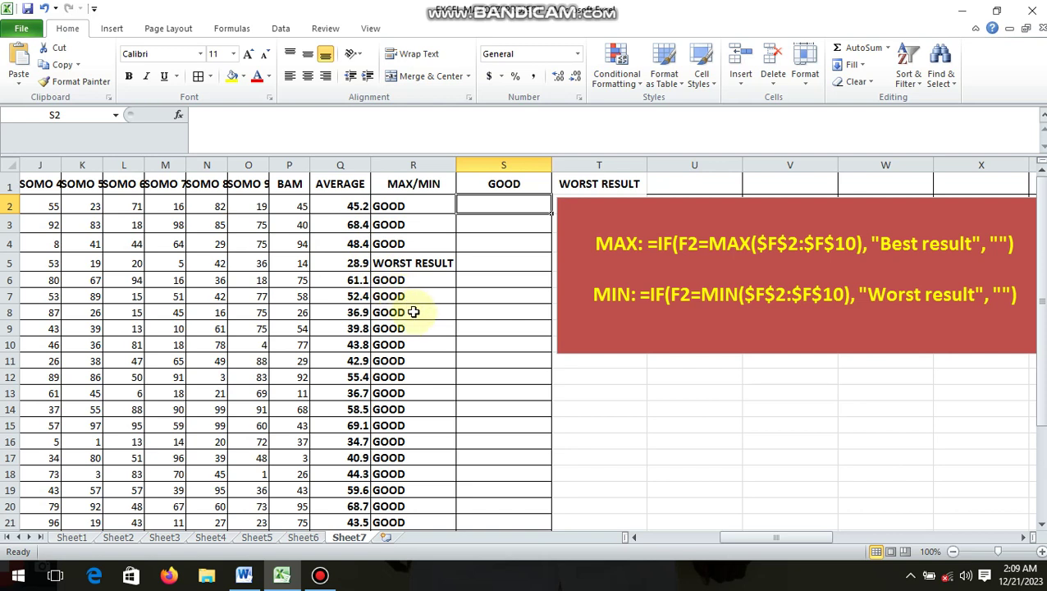
- Replace the S$1 argument in the R2 formula with an empty string "", and accept the proposed closing-bracket correction
{"action": "left_click", "coordinate": [396, 201]}
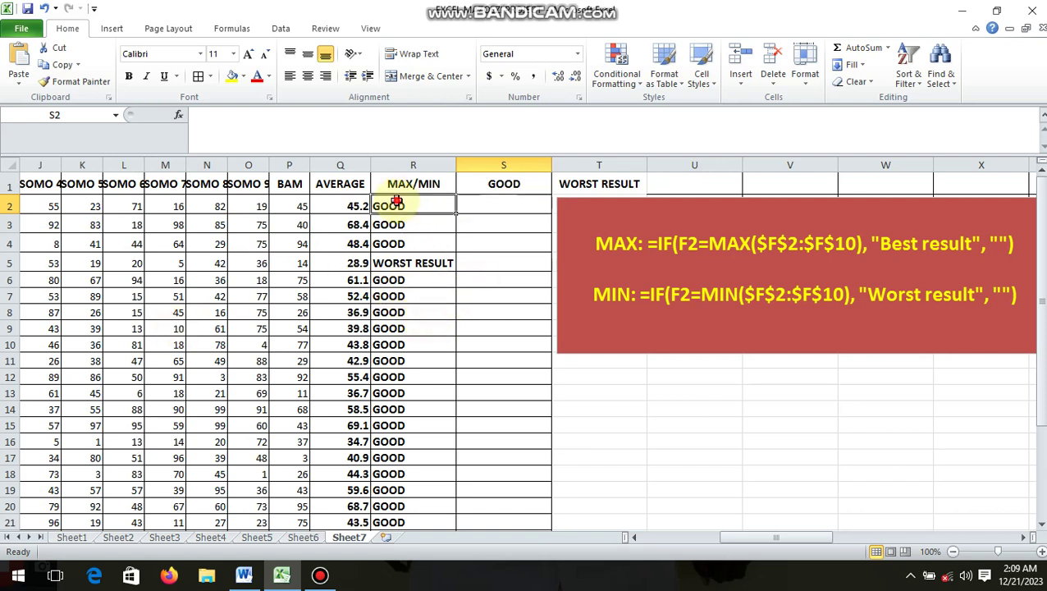
{"action": "left_click", "coordinate": [354, 114]}
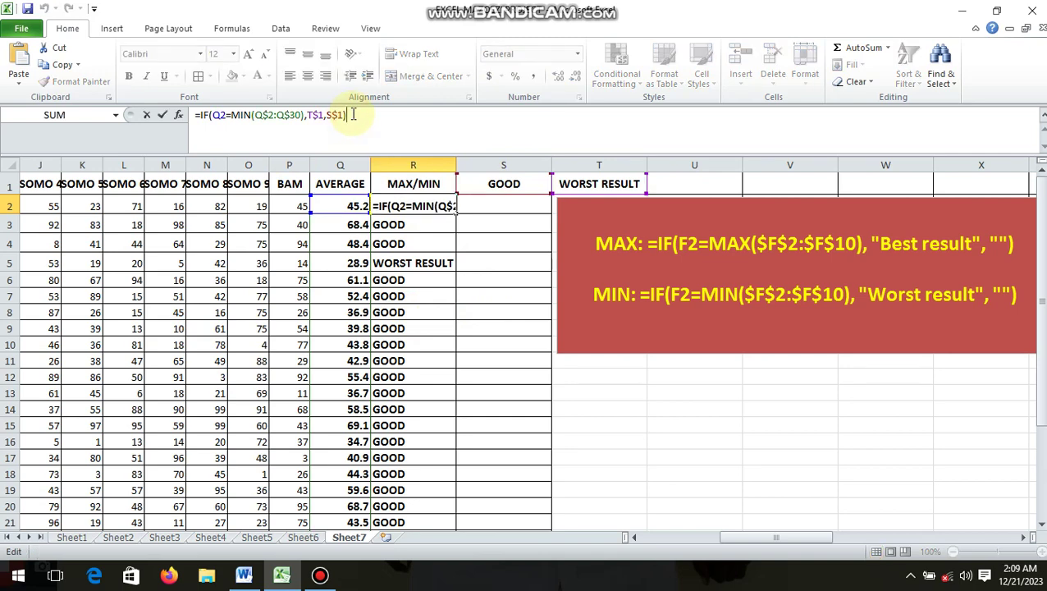
{"action": "key", "text": "BackSpace"}
{"action": "key", "text": "BackSpace"}
{"action": "key", "text": "BackSpace"}
{"action": "key", "text": "BackSpace"}
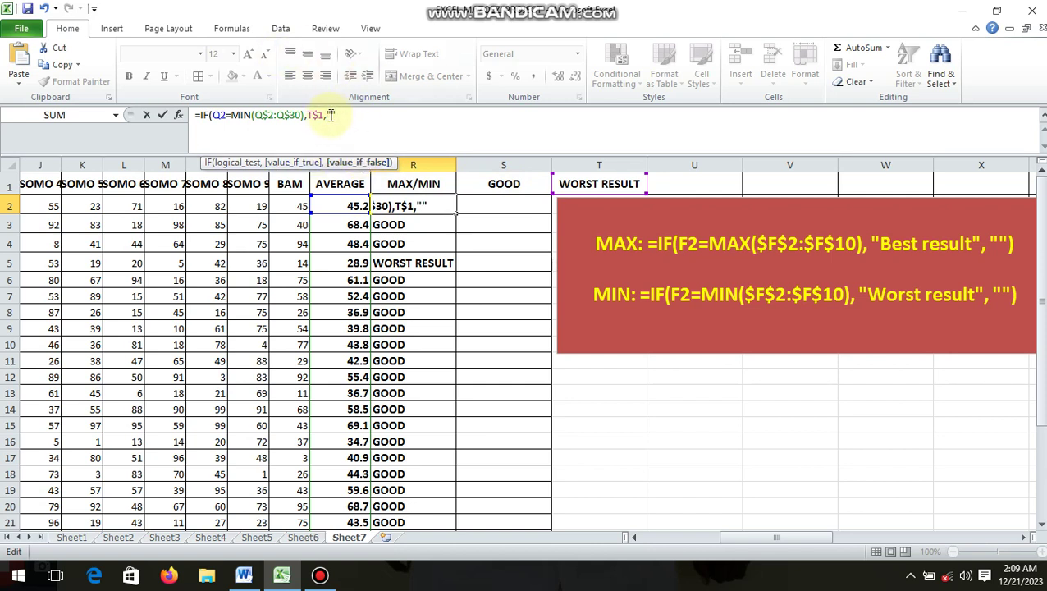
{"action": "key", "text": "Return"}
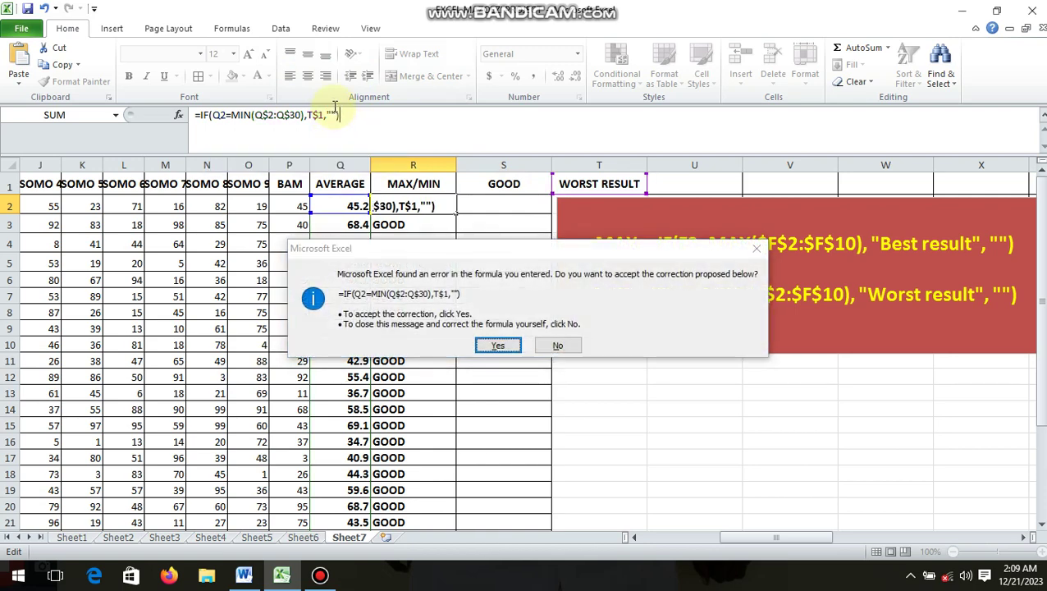
{"action": "key", "text": "Return"}
- Fill the revised R2 formula, with its empty-string argument, down the MAX/MIN column to R30
{"action": "left_click", "coordinate": [401, 205]}
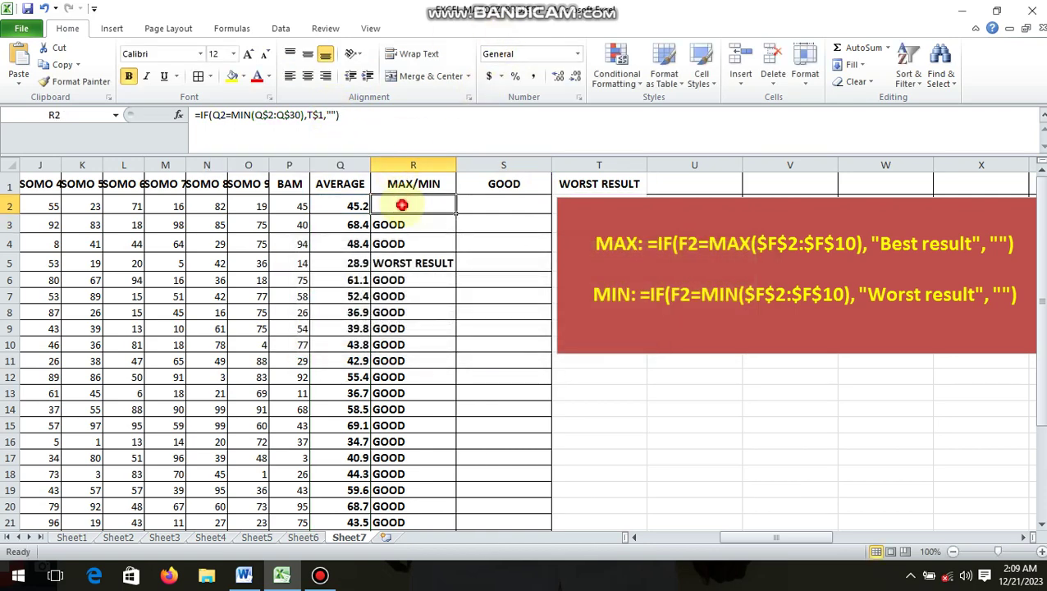
{"action": "left_click", "coordinate": [458, 216]}
{"action": "left_click", "coordinate": [431, 200]}
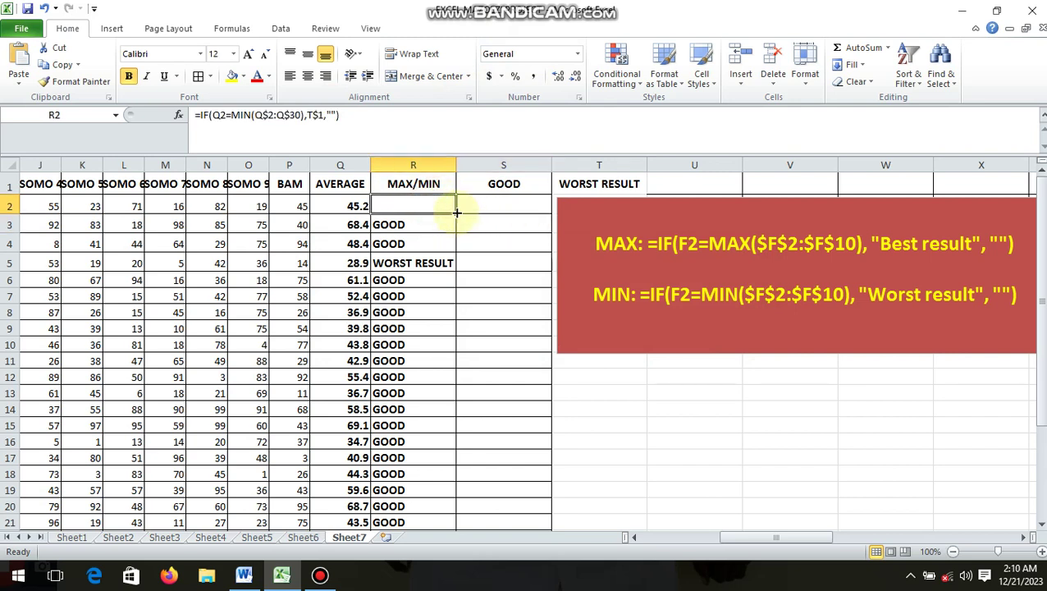
{"action": "left_click_drag", "start_coordinate": [455, 211], "coordinate": [397, 501]}
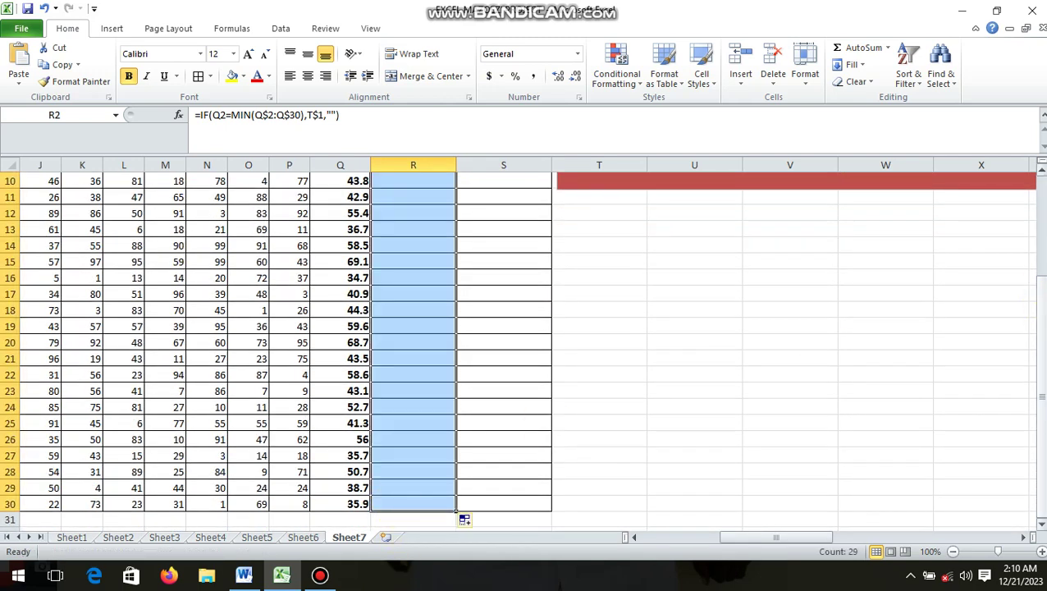
- Check the formula in R14 and the row 5 record against its average and MAX/MIN label
{"action": "left_click_drag", "start_coordinate": [1035, 309], "coordinate": [1018, 242]}
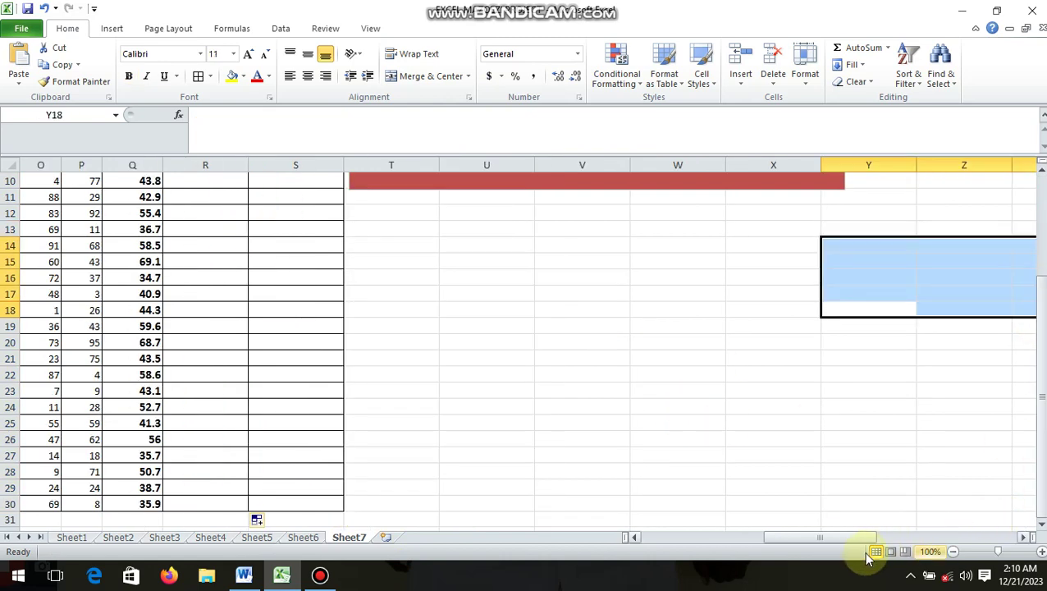
{"action": "left_click_drag", "start_coordinate": [846, 539], "coordinate": [603, 521]}
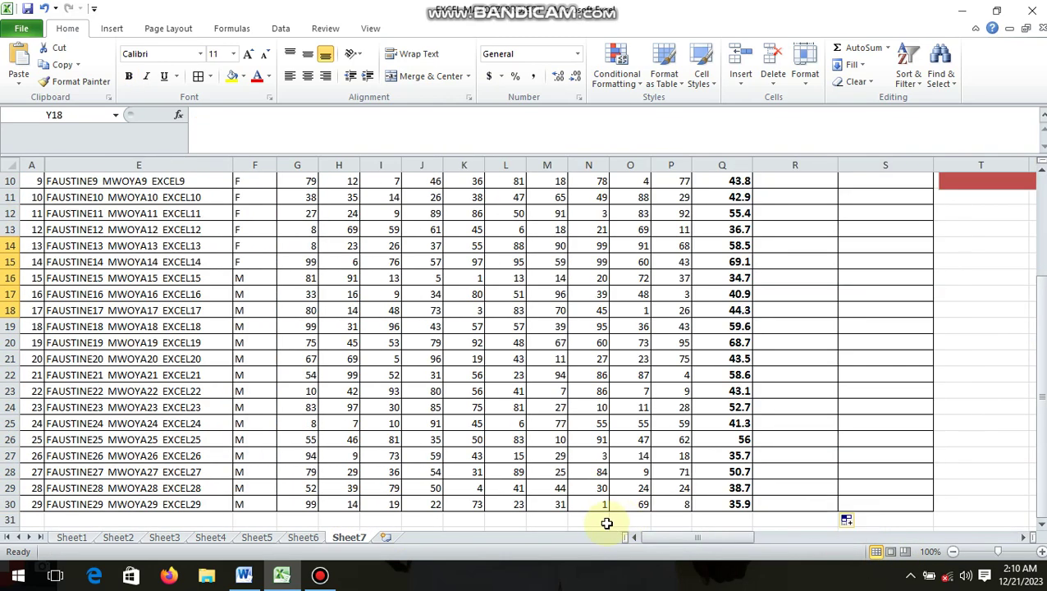
{"action": "left_click_drag", "start_coordinate": [1042, 342], "coordinate": [1028, 134]}
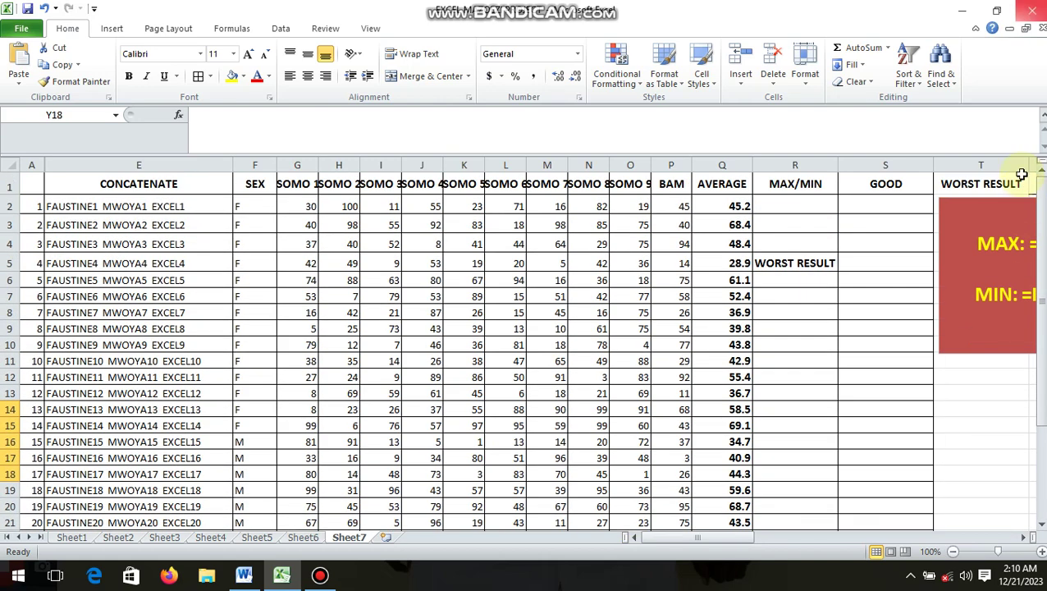
{"action": "left_click", "coordinate": [797, 416]}
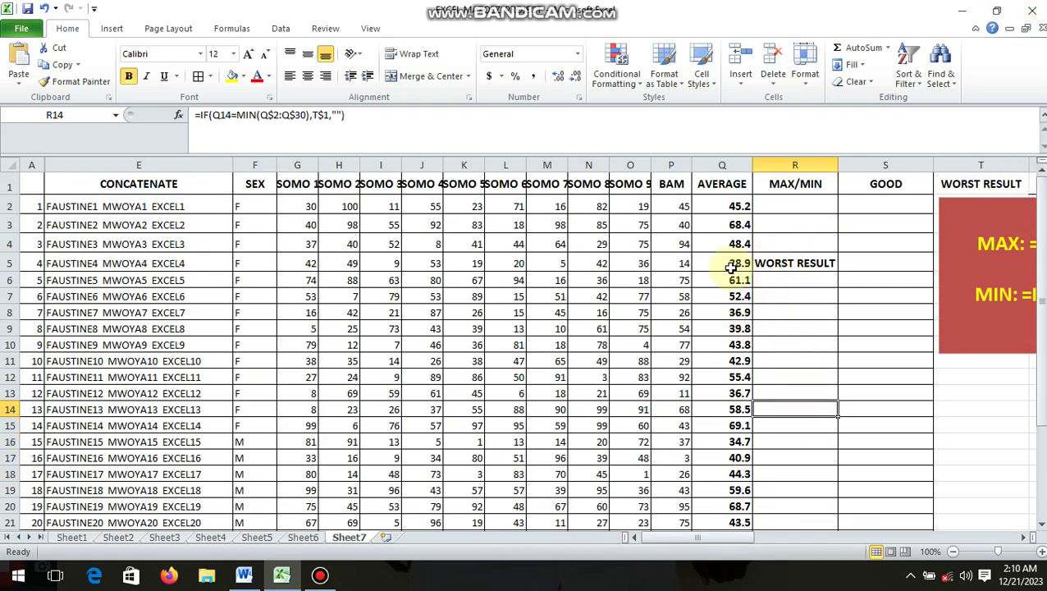
{"action": "left_click", "coordinate": [8, 263]}
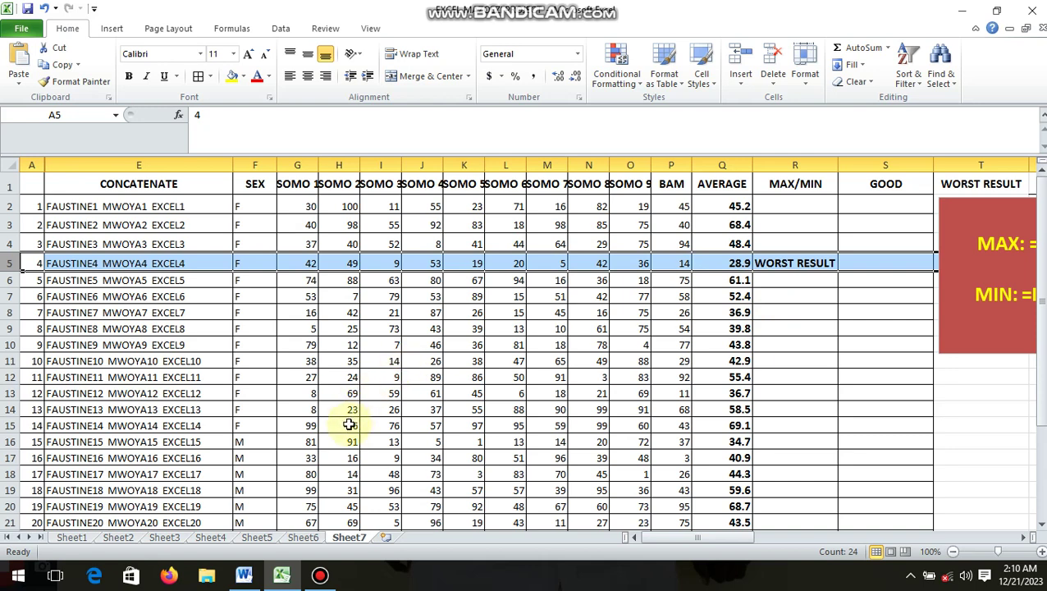
{"action": "left_click", "coordinate": [318, 577]}
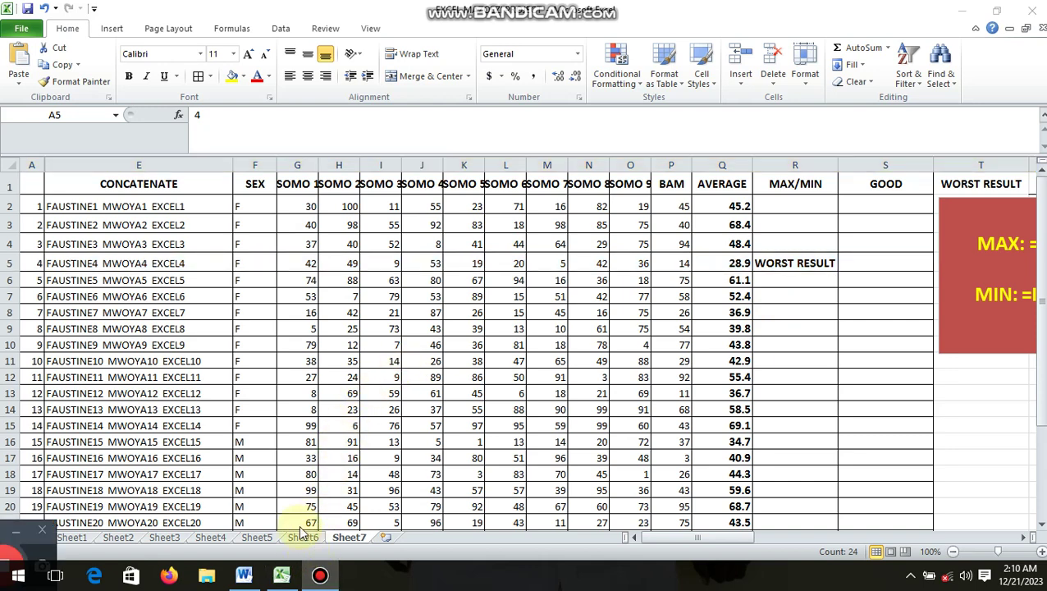
{"action": "left_click", "coordinate": [13, 541]}
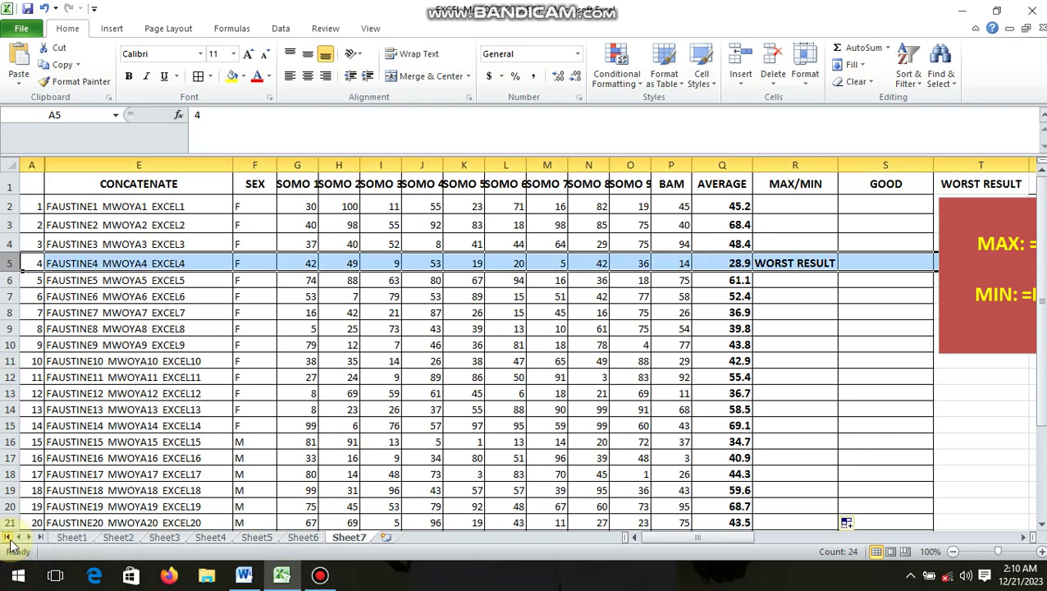
{"action": "mouse_move", "coordinate": [315, 577]}
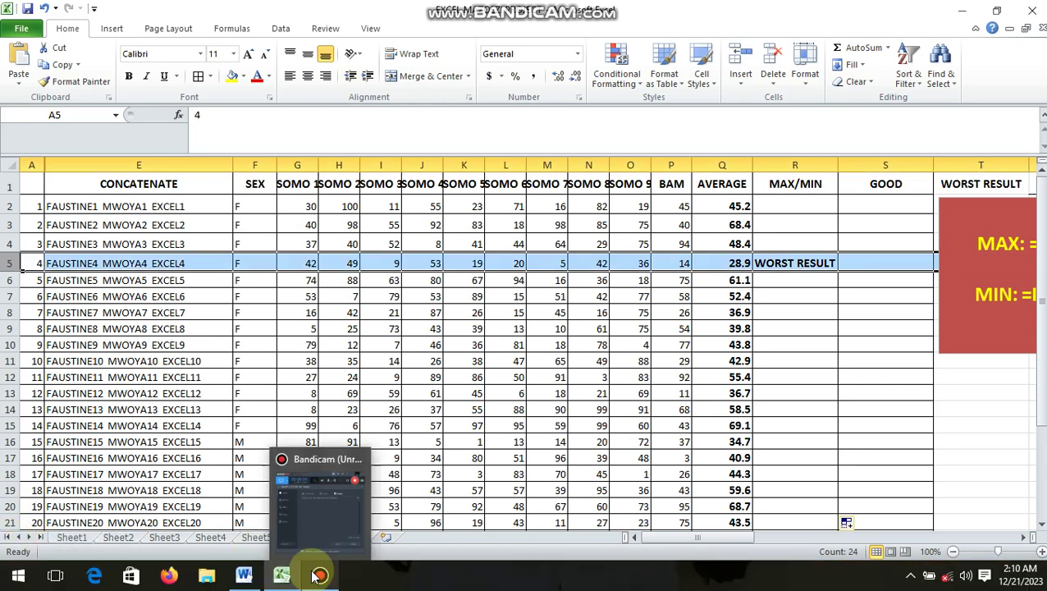
{"action": "left_click", "coordinate": [307, 505]}
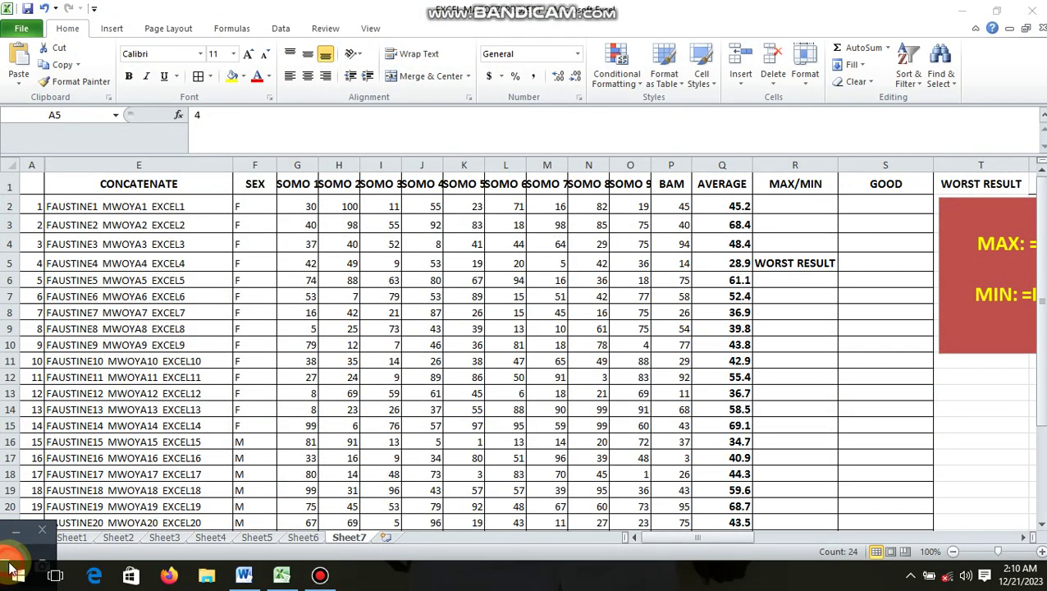